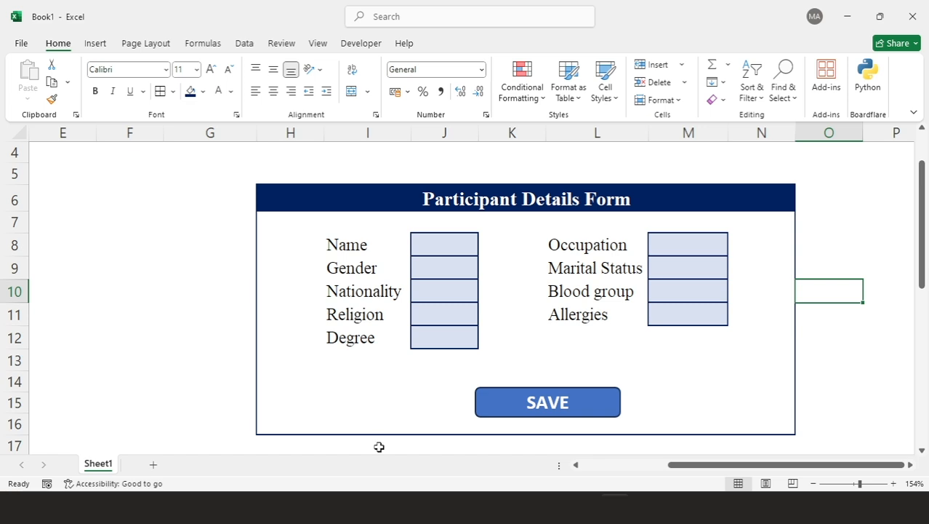
Copy the form labels Name through Degree into the cells starting at I18, below the form
{"action": "left_click_drag", "start_coordinate": [339, 237], "coordinate": [338, 338]}
{"action": "key", "text": "ctrl+c"}
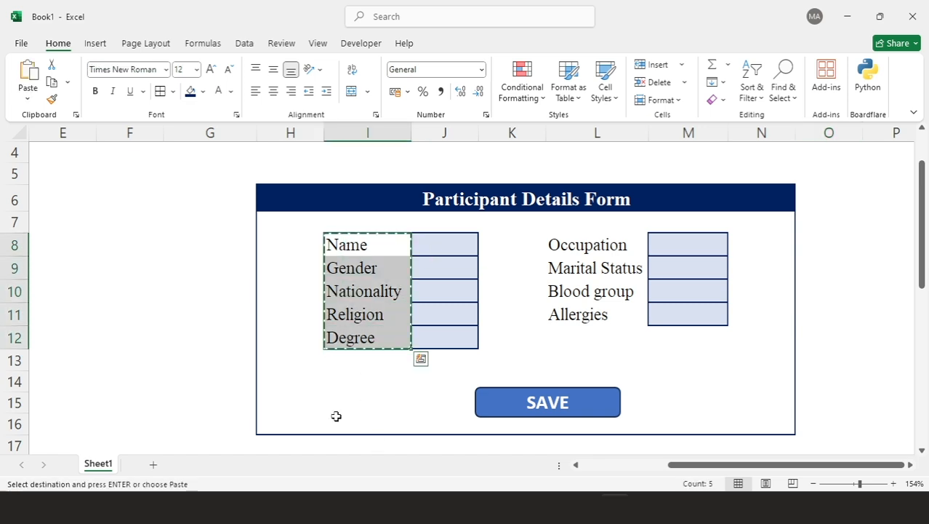
{"action": "left_click", "coordinate": [338, 444]}
{"action": "scroll", "coordinate": [338, 444], "scroll_direction": "down", "scroll_amount": 2}
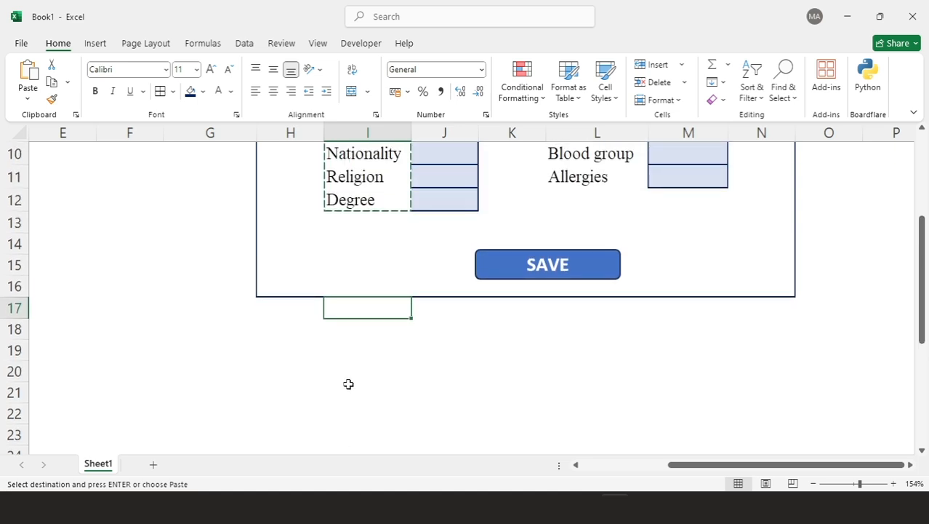
{"action": "left_click", "coordinate": [356, 330]}
{"action": "key", "text": "ctrl+v"}
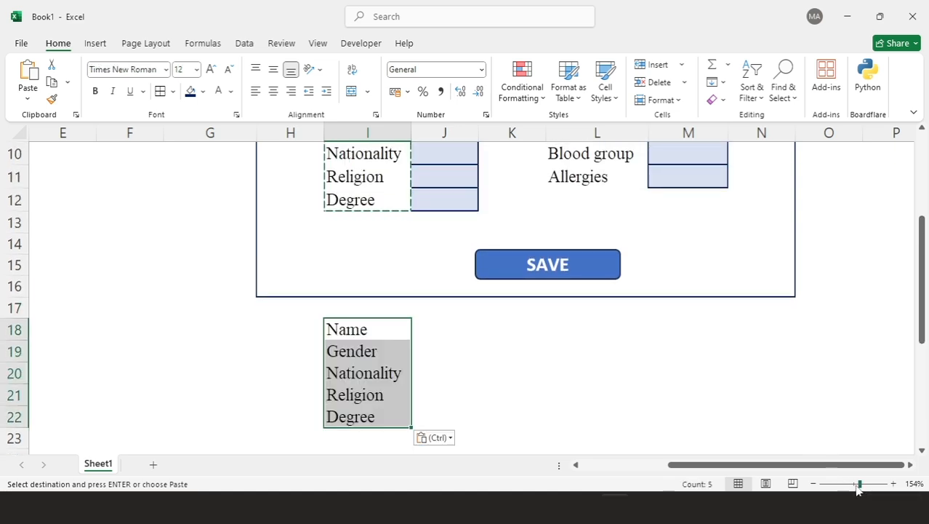
Copy the labels Occupation through Allergies into the cells starting at I23, directly beneath the copied Degree label
{"action": "left_click_drag", "start_coordinate": [858, 489], "coordinate": [853, 485]}
{"action": "left_click_drag", "start_coordinate": [553, 156], "coordinate": [550, 201]}
{"action": "key", "text": "ctrl+c"}
{"action": "left_click", "coordinate": [398, 373]}
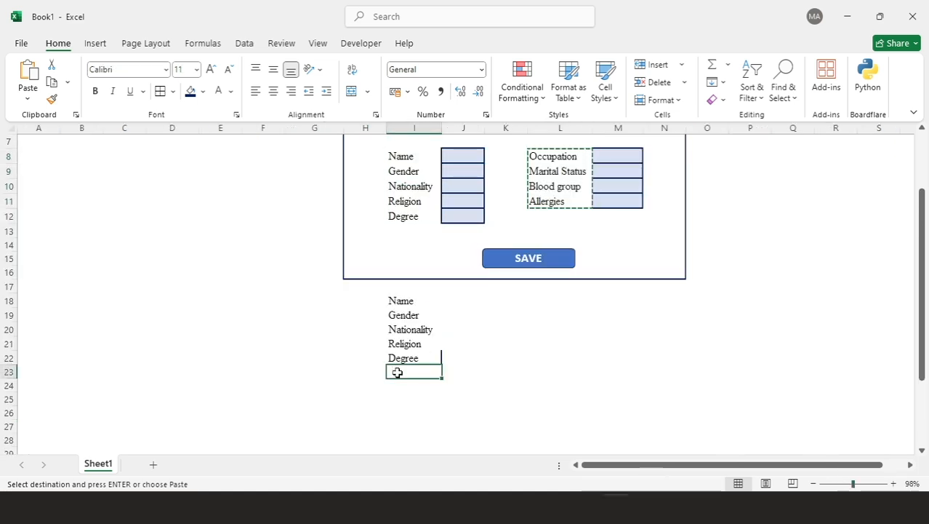
{"action": "key", "text": "ctrl+v"}
Remove the border from the copied Degree label cell I22
{"action": "left_click", "coordinate": [475, 357]}
{"action": "left_click", "coordinate": [427, 357]}
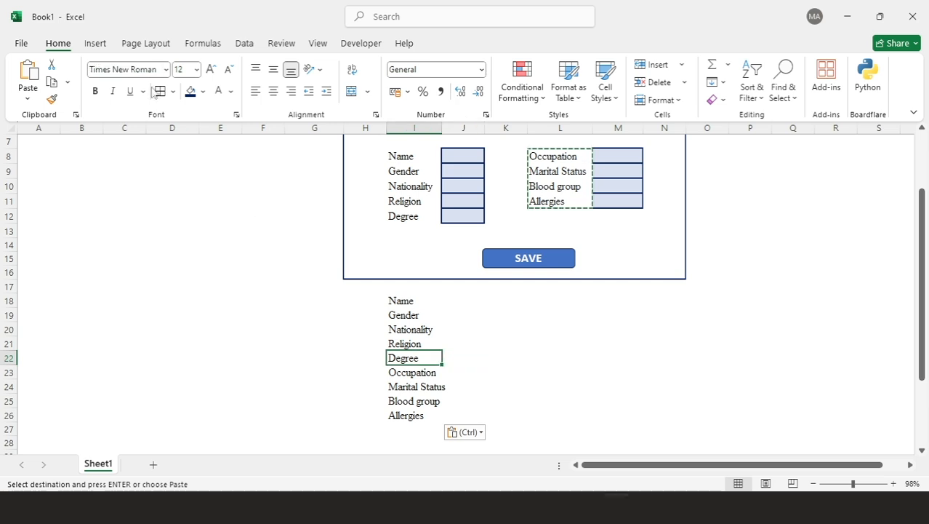
{"action": "left_click", "coordinate": [173, 91]}
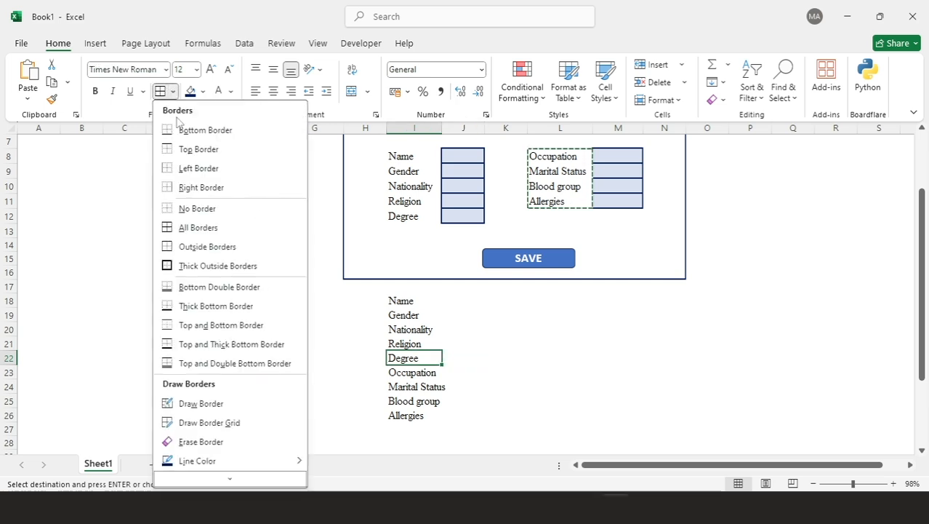
{"action": "left_click", "coordinate": [207, 218]}
Link the Name and Gender cells J18 and J19 to their form entry cells with =J8 and =J9
{"action": "left_click", "coordinate": [465, 304]}
{"action": "scroll", "coordinate": [464, 303], "scroll_direction": "up", "scroll_amount": 1}
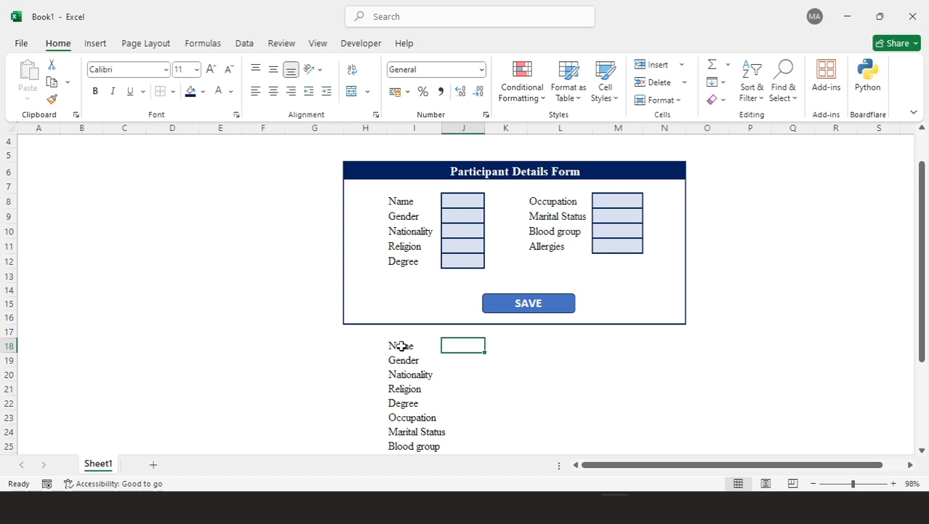
{"action": "type", "text": "="}
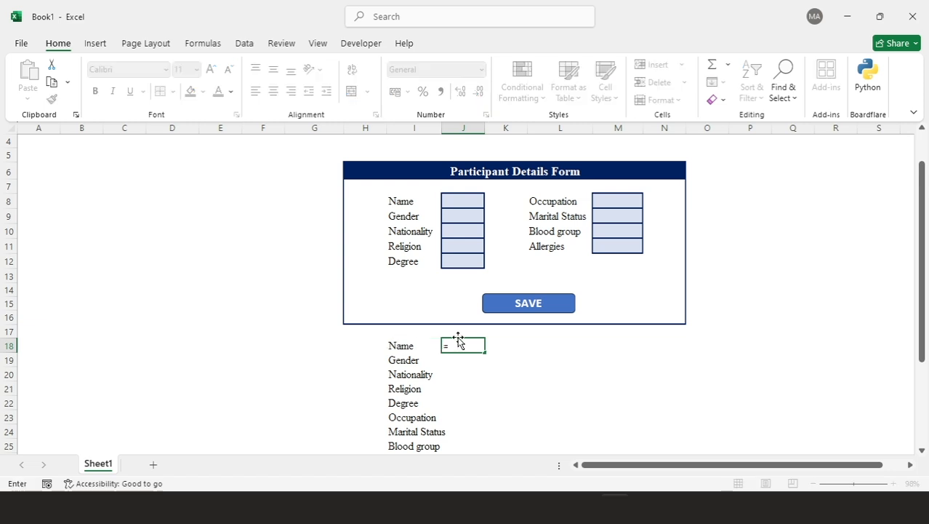
{"action": "left_click", "coordinate": [462, 204]}
{"action": "key", "text": "Return"}
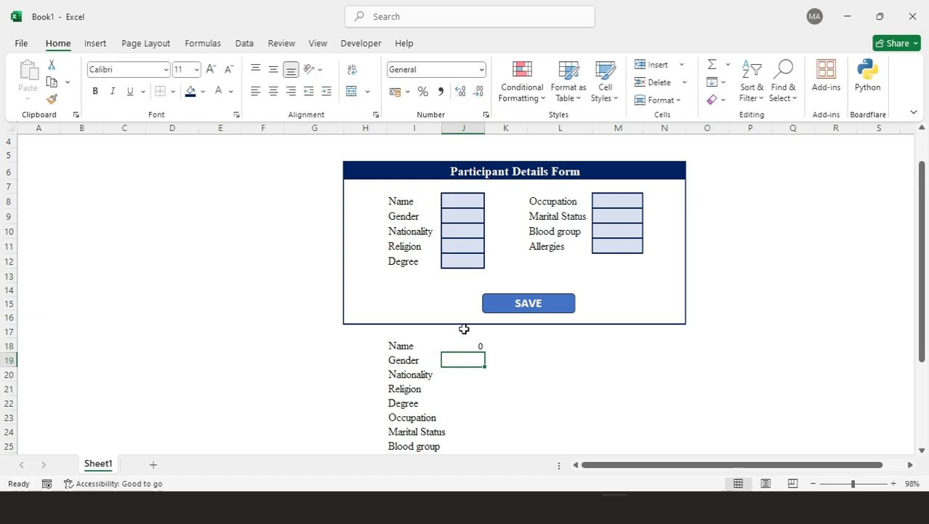
{"action": "type", "text": "="}
{"action": "left_click", "coordinate": [469, 216]}
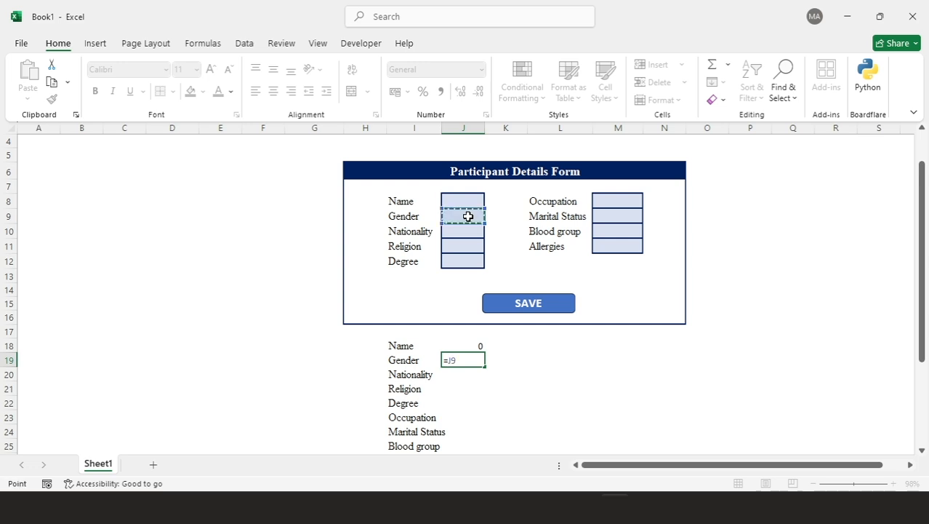
{"action": "key", "text": "Return"}
Link the Nationality, Religion and Degree cells J20 to J22 to form entry cells J10, J11 and J12
{"action": "type", "text": "="}
{"action": "left_click", "coordinate": [468, 228]}
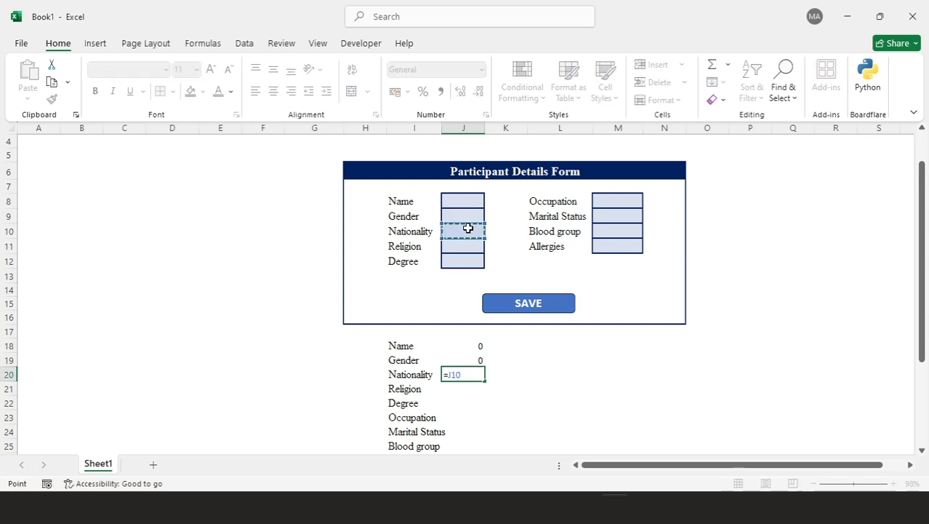
{"action": "key", "text": "Return"}
{"action": "type", "text": "="}
{"action": "left_click", "coordinate": [466, 245]}
{"action": "key", "text": "Return"}
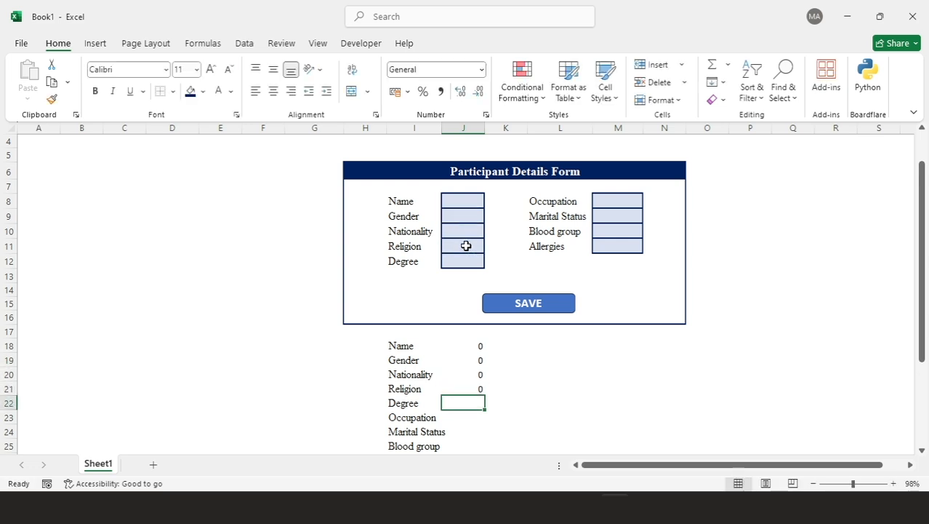
{"action": "type", "text": "="}
{"action": "left_click", "coordinate": [467, 260]}
{"action": "key", "text": "Return"}
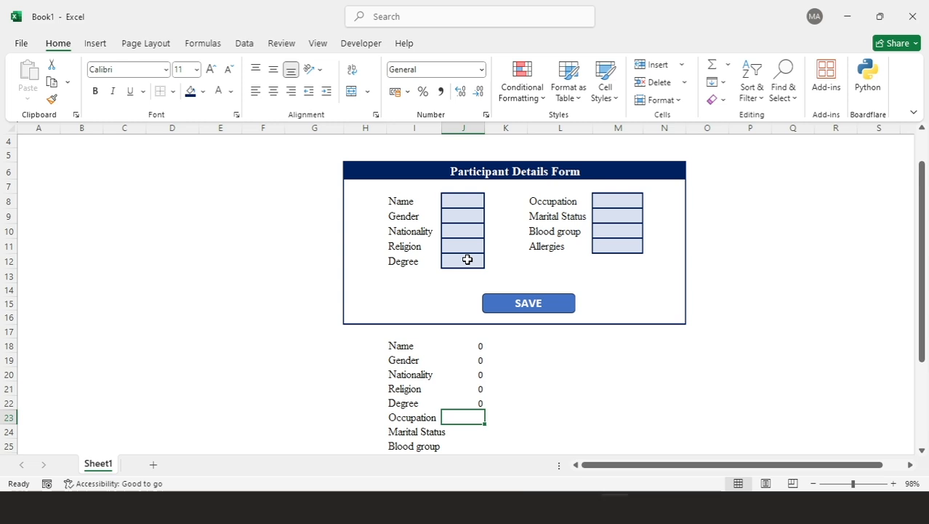
Link the Occupation and Marital Status cells J23 and J24 to form entry cells M8 and M9
{"action": "type", "text": "="}
{"action": "left_click", "coordinate": [614, 203]}
{"action": "key", "text": "Return"}
{"action": "type", "text": "="}
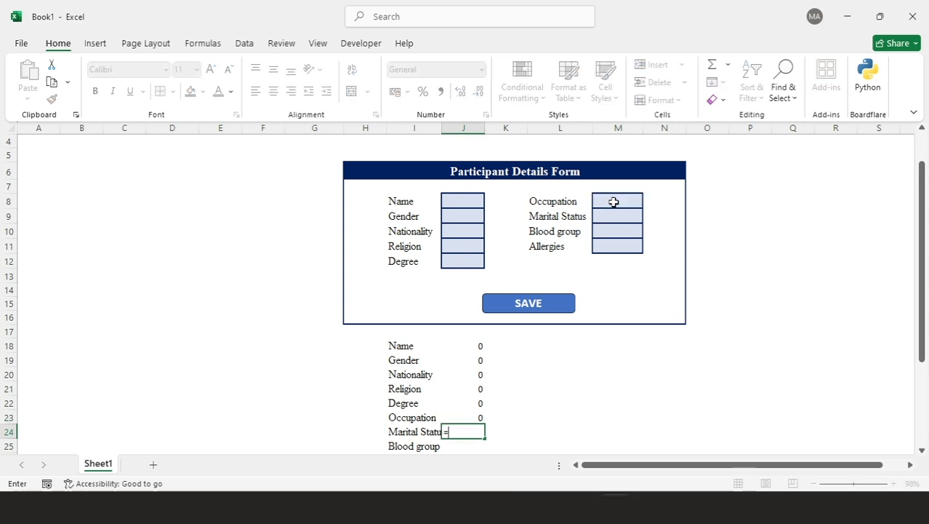
{"action": "left_click", "coordinate": [616, 218]}
{"action": "key", "text": "Return"}
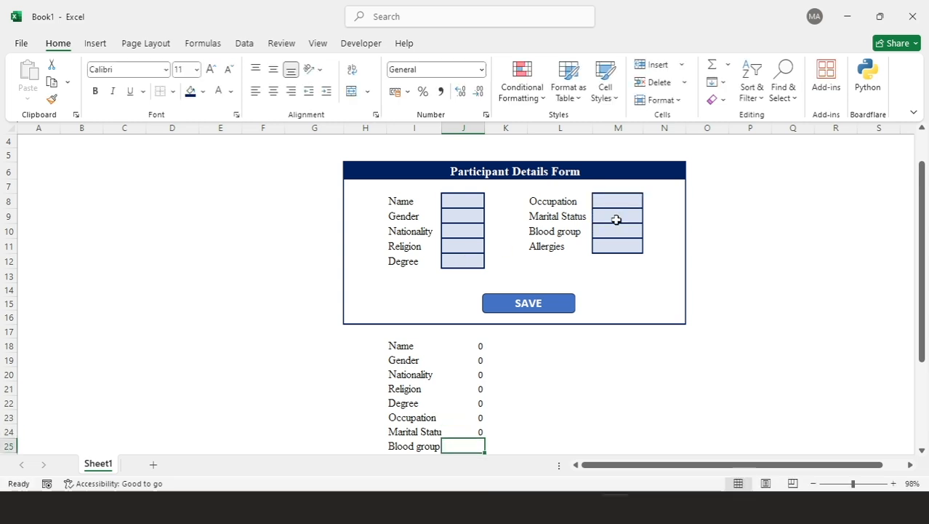
Link the Blood group and Allergies cells J25 and J26 to form entry cells M10 and M11
{"action": "type", "text": "="}
{"action": "left_click", "coordinate": [616, 231]}
{"action": "key", "text": "Return"}
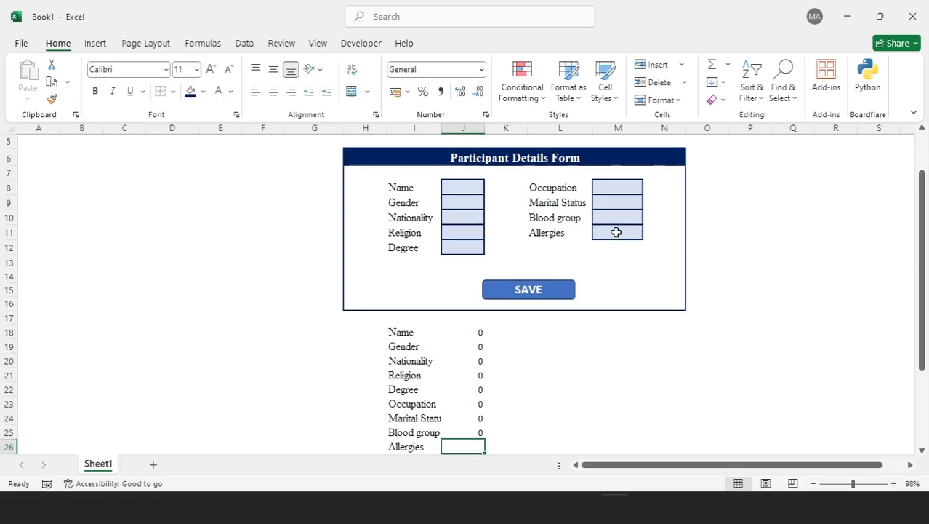
{"action": "type", "text": "="}
{"action": "left_click", "coordinate": [616, 232]}
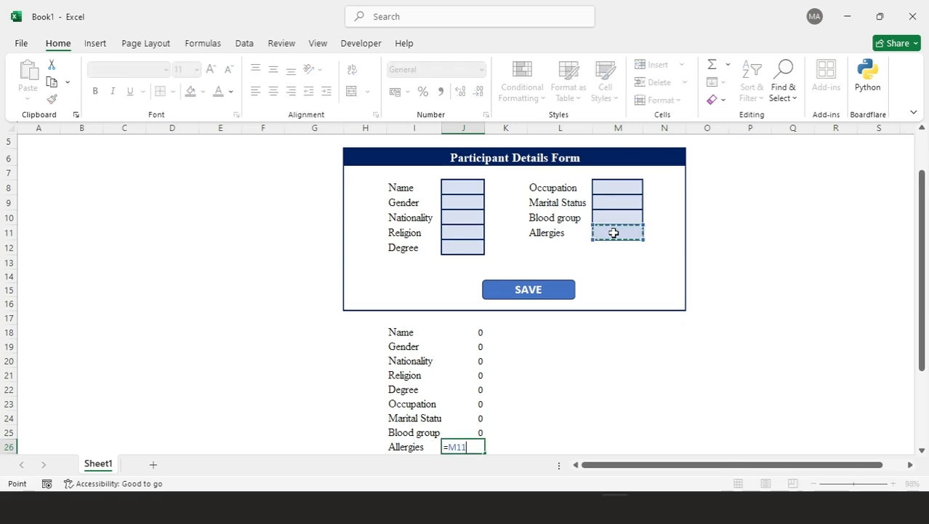
{"action": "key", "text": "Return"}
{"action": "scroll", "coordinate": [453, 359], "scroll_direction": "up", "scroll_amount": 1}
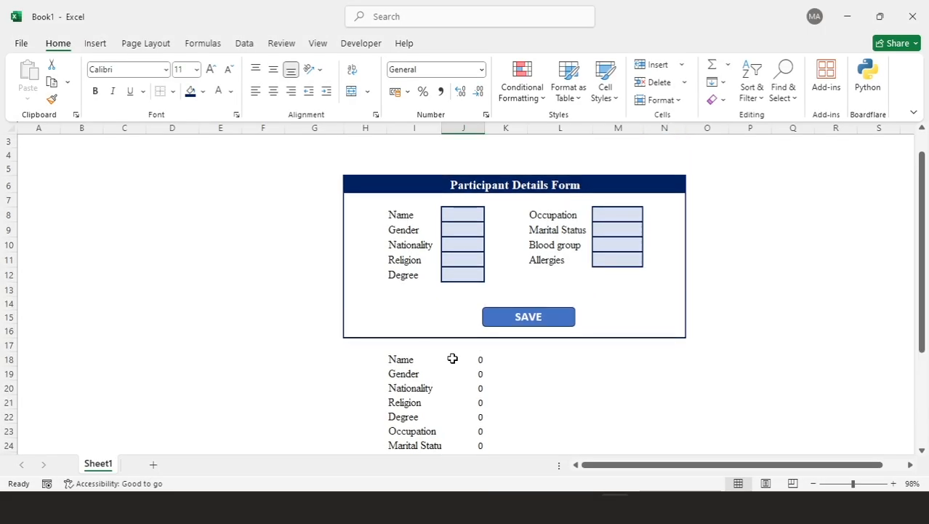
{"action": "scroll", "coordinate": [453, 358], "scroll_direction": "down", "scroll_amount": 1}
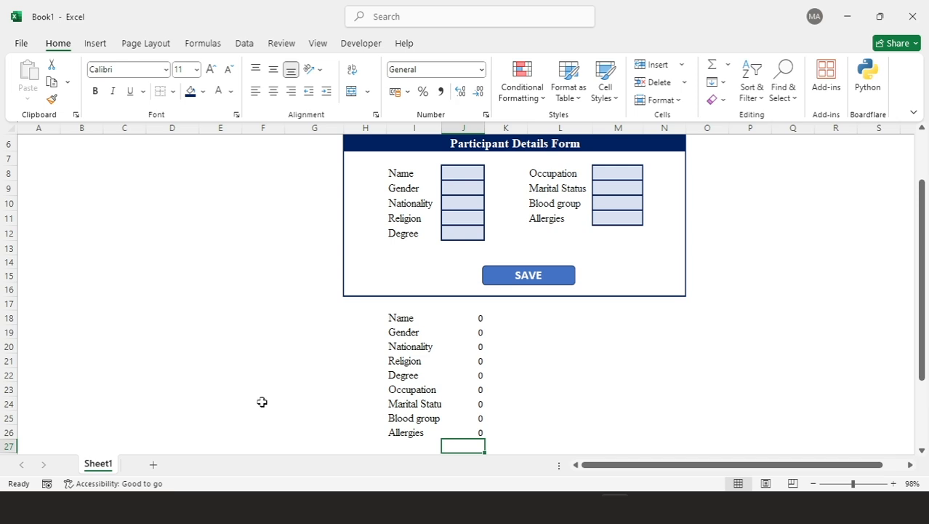
{"action": "scroll", "coordinate": [452, 357], "scroll_direction": "up", "scroll_amount": 1}
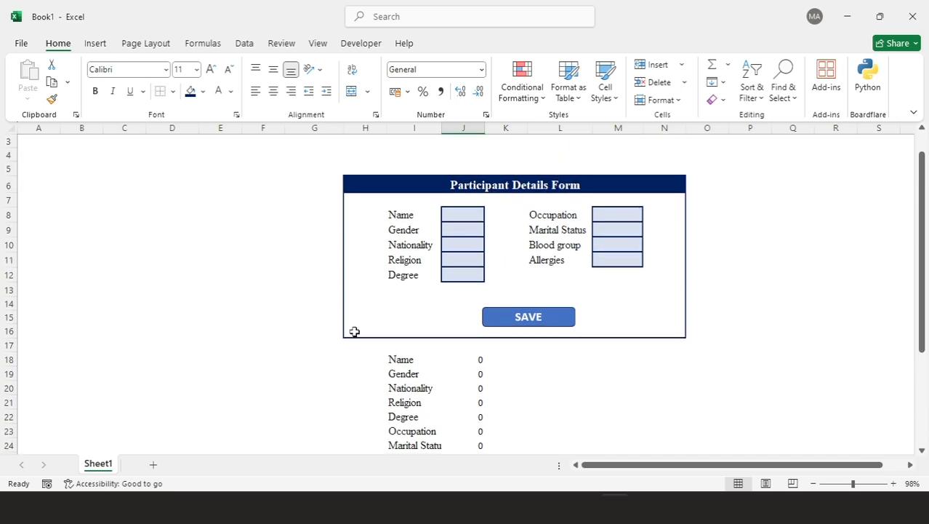
Add a new worksheet and name it Responses
{"action": "left_click", "coordinate": [152, 466]}
{"action": "right_click", "coordinate": [149, 464]}
{"action": "left_click", "coordinate": [189, 317]}
{"action": "type", "text": "Responses"}
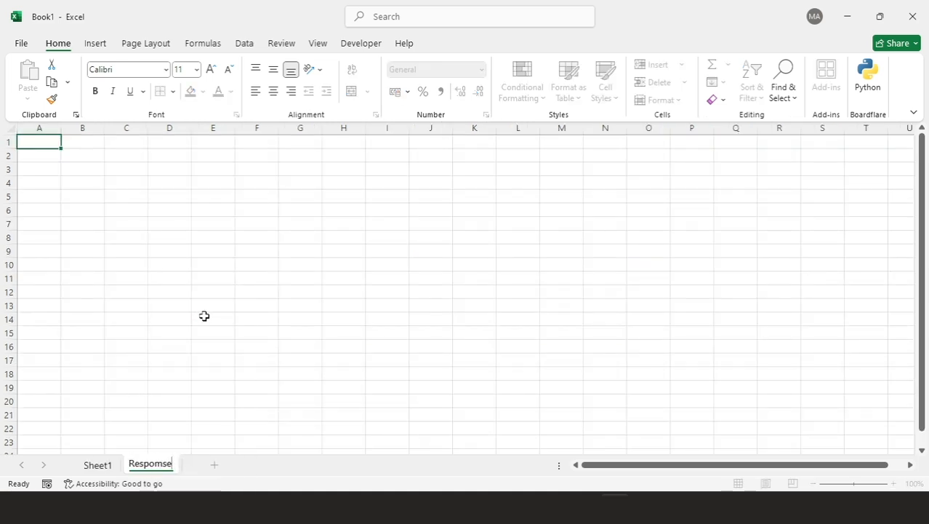
{"action": "key", "text": "BackSpace"}
{"action": "key", "text": "BackSpace"}
{"action": "key", "text": "BackSpace"}
{"action": "key", "text": "BackSpace"}
{"action": "type", "text": "ses"}
{"action": "left_click", "coordinate": [64, 154]}
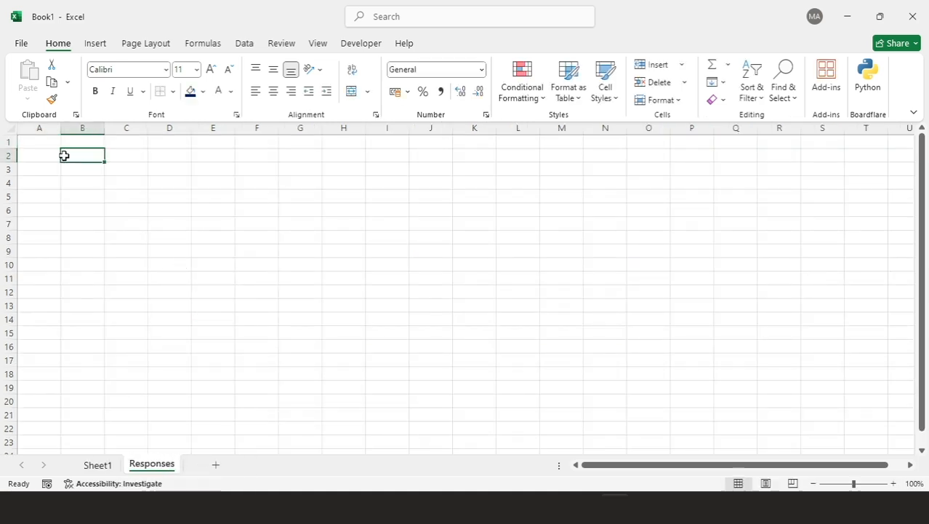
Copy the labels I18:I26 from Sheet1 and paste them as transposed values starting at A1 of the Responses sheet
{"action": "left_click", "coordinate": [100, 465]}
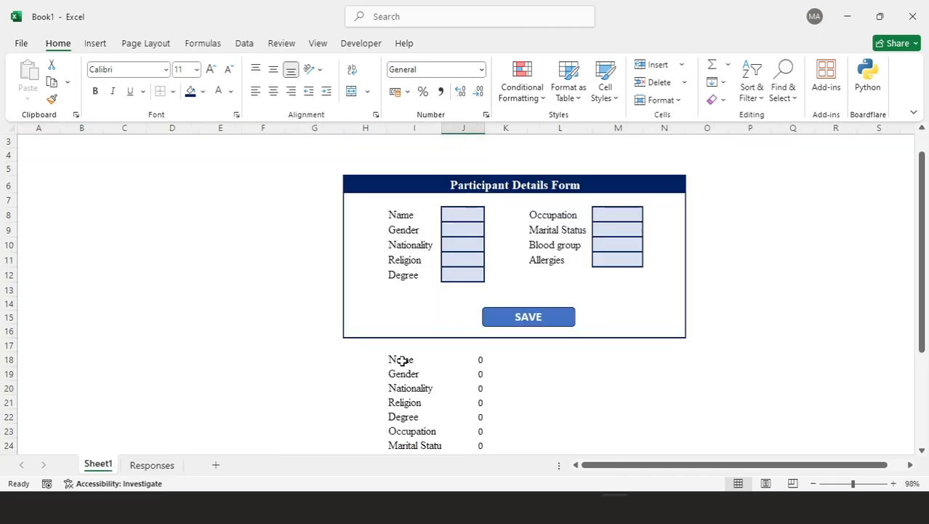
{"action": "left_click_drag", "start_coordinate": [405, 360], "coordinate": [413, 466]}
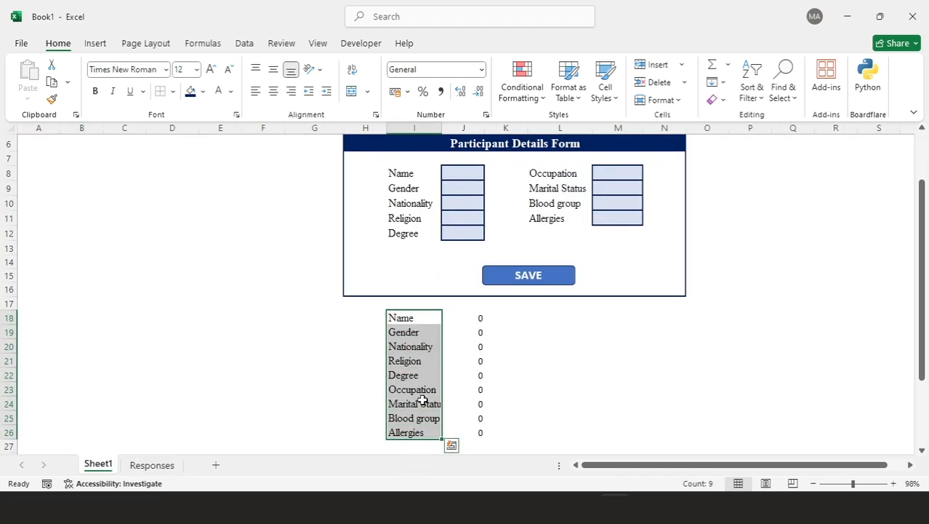
{"action": "key", "text": "ctrl+c"}
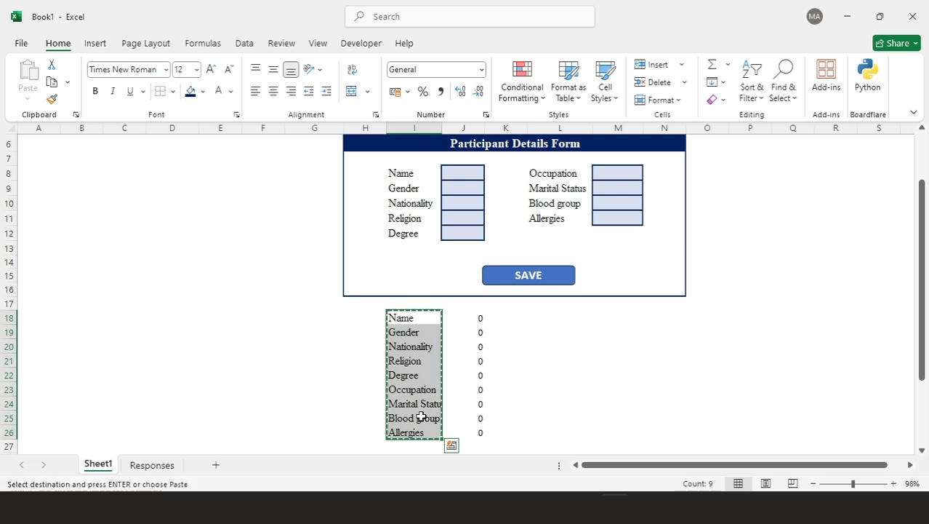
{"action": "left_click", "coordinate": [166, 465]}
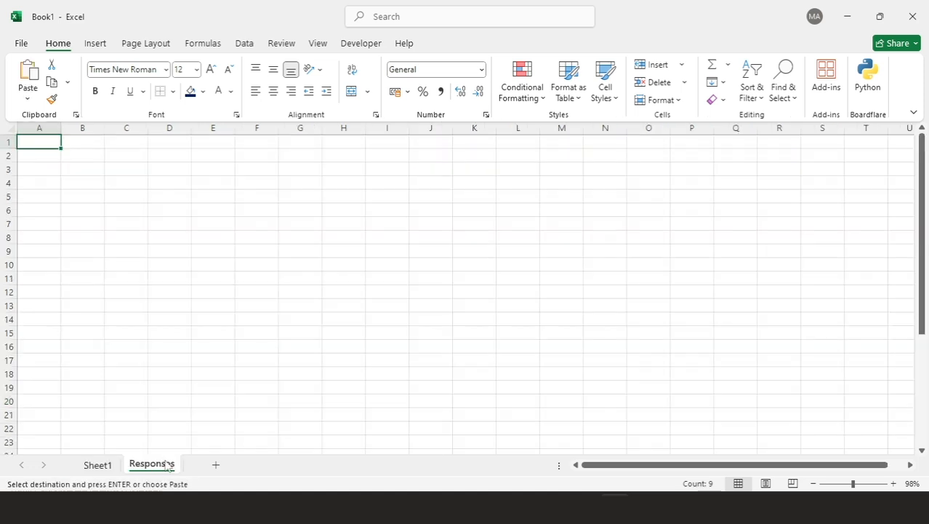
{"action": "right_click", "coordinate": [41, 140]}
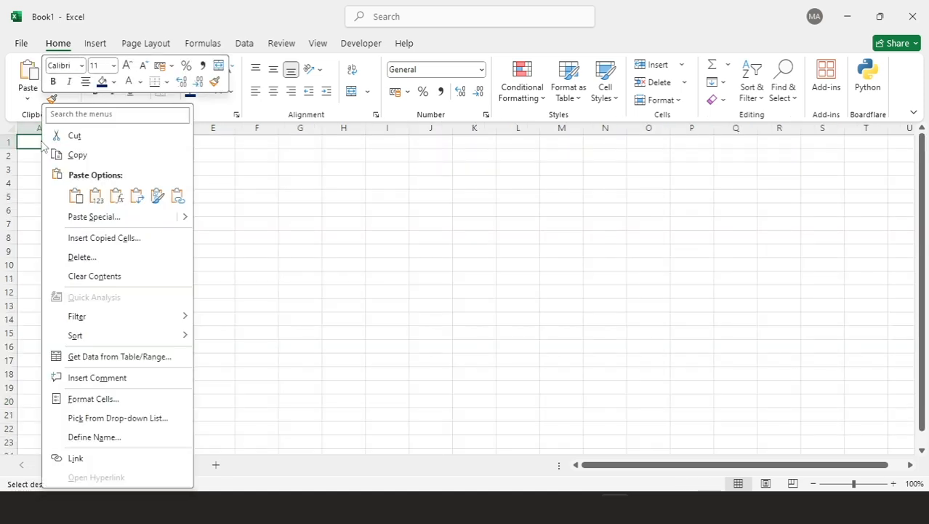
{"action": "left_click", "coordinate": [99, 218]}
{"action": "left_click", "coordinate": [21, 188]}
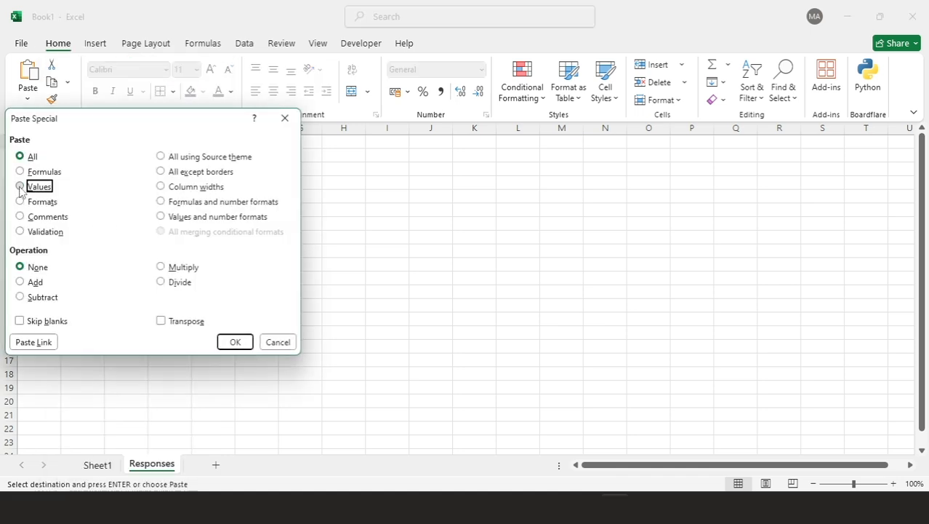
{"action": "left_click", "coordinate": [163, 322]}
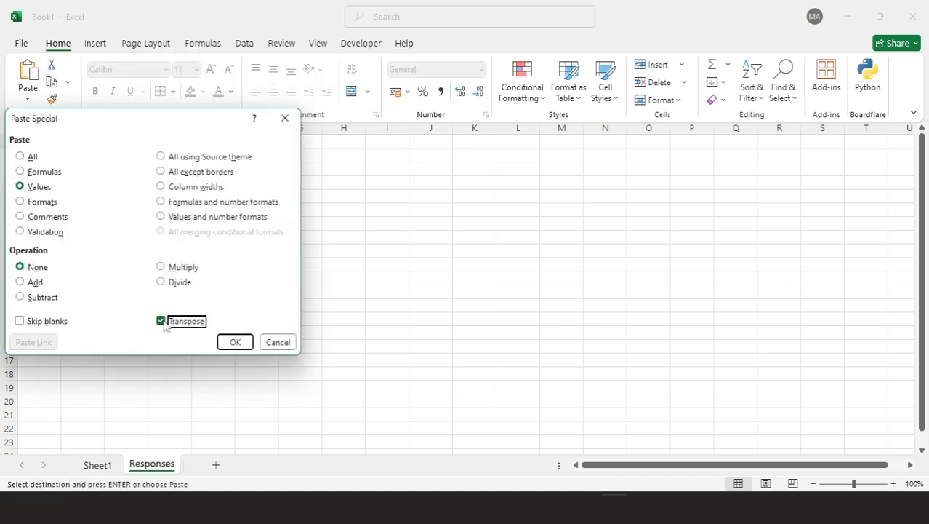
{"action": "left_click", "coordinate": [241, 346]}
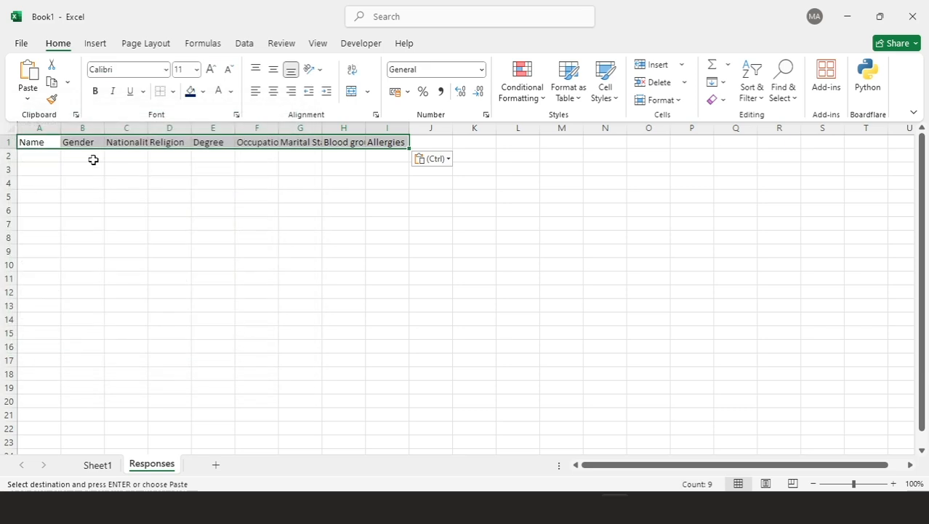
Format the header row A1:I1 with bold white text on a dark blue fill and autofit its column widths
{"action": "left_click", "coordinate": [230, 91]}
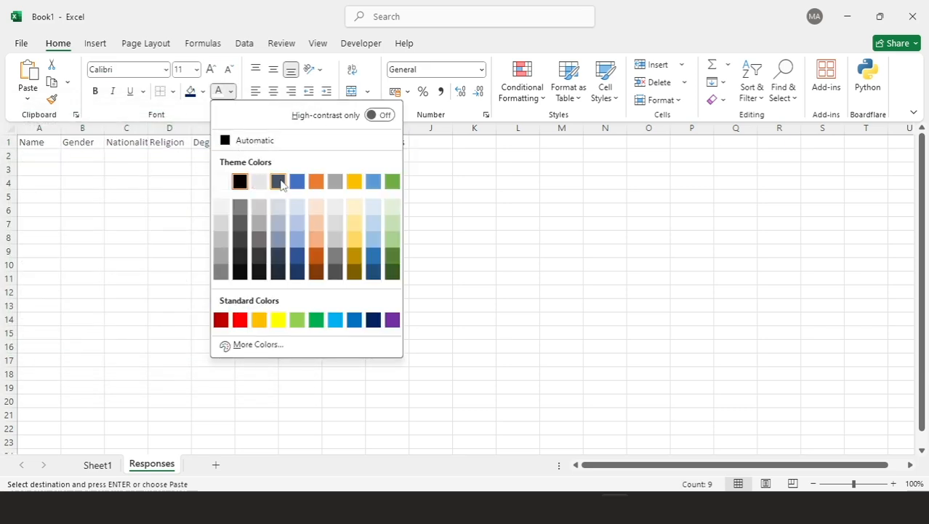
{"action": "left_click", "coordinate": [240, 181]}
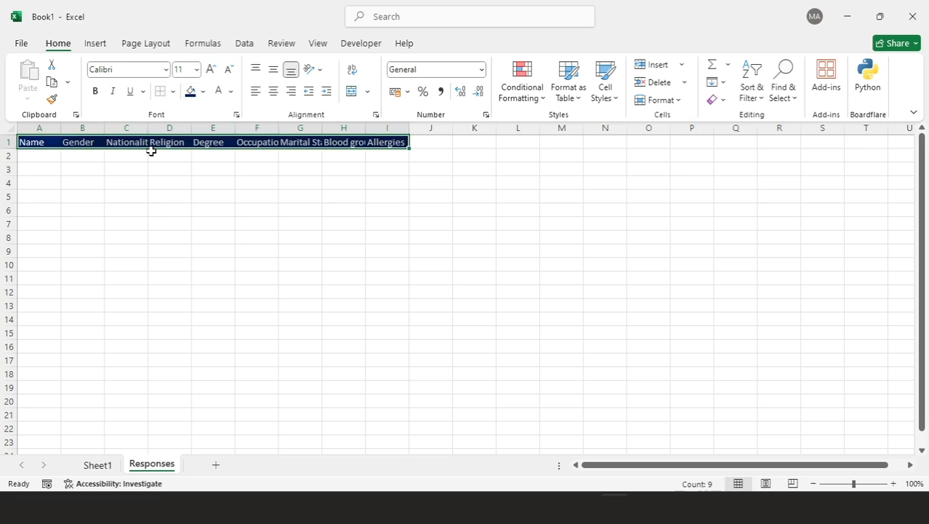
{"action": "key", "text": "ctrl+b"}
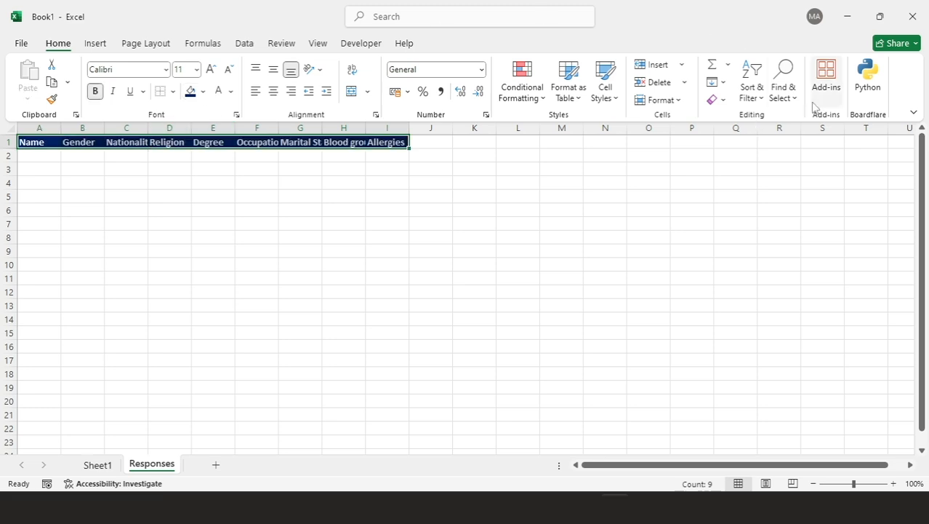
{"action": "left_click", "coordinate": [680, 107]}
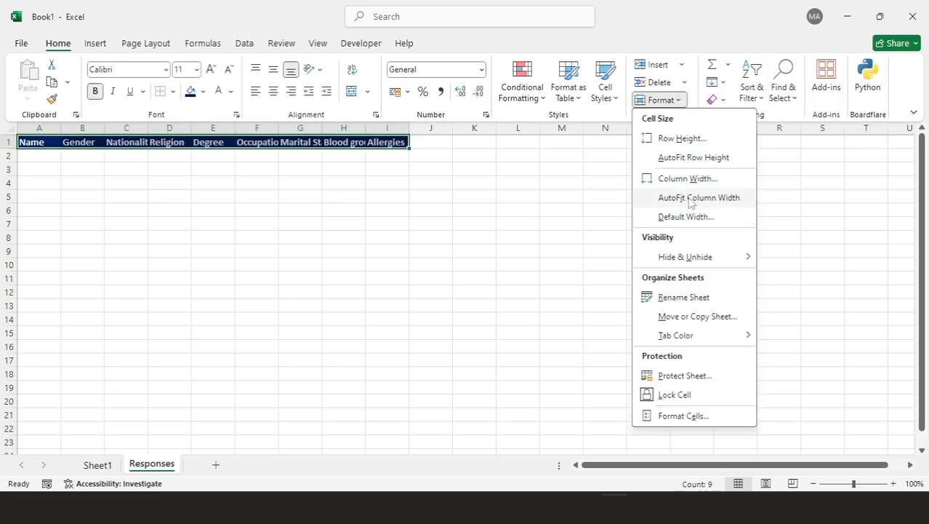
{"action": "left_click", "coordinate": [690, 198]}
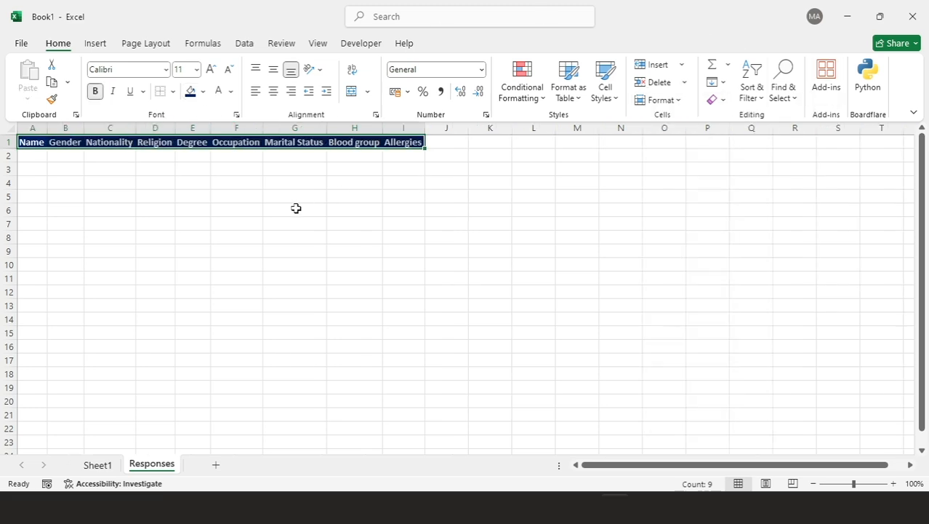
Add another new worksheet and name it Row
{"action": "left_click", "coordinate": [113, 159]}
{"action": "left_click", "coordinate": [66, 158]}
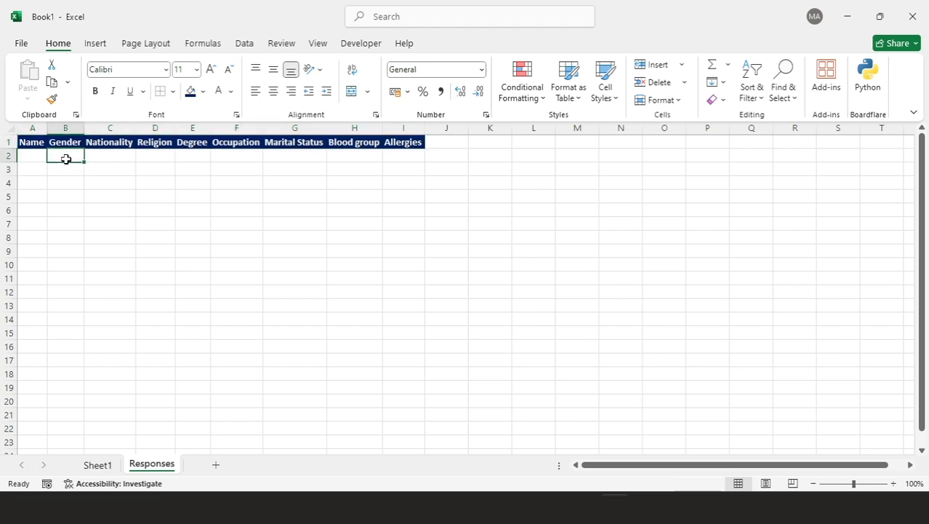
{"action": "left_click", "coordinate": [216, 466]}
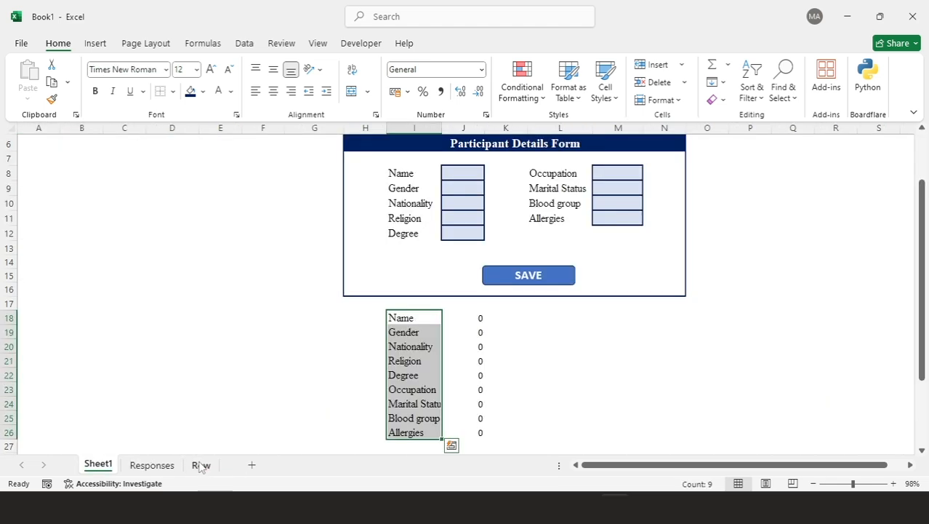
{"action": "left_click", "coordinate": [201, 464]}
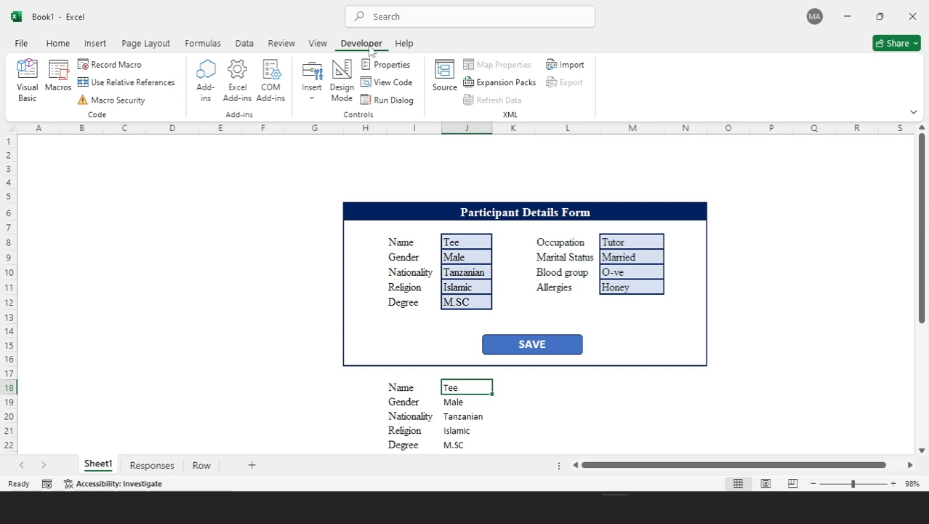
Check in the ribbon customization options that Developer is enabled among the main tabs
{"action": "right_click", "coordinate": [666, 96]}
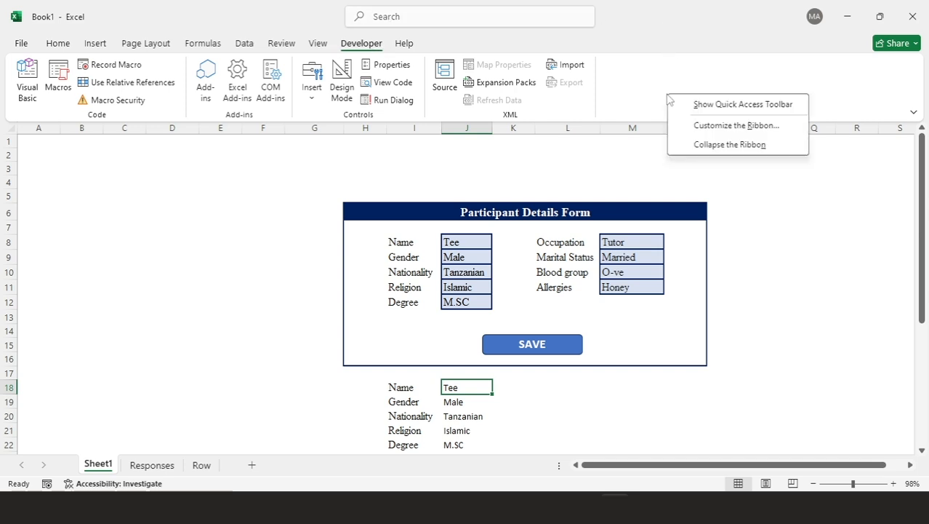
{"action": "left_click", "coordinate": [747, 127]}
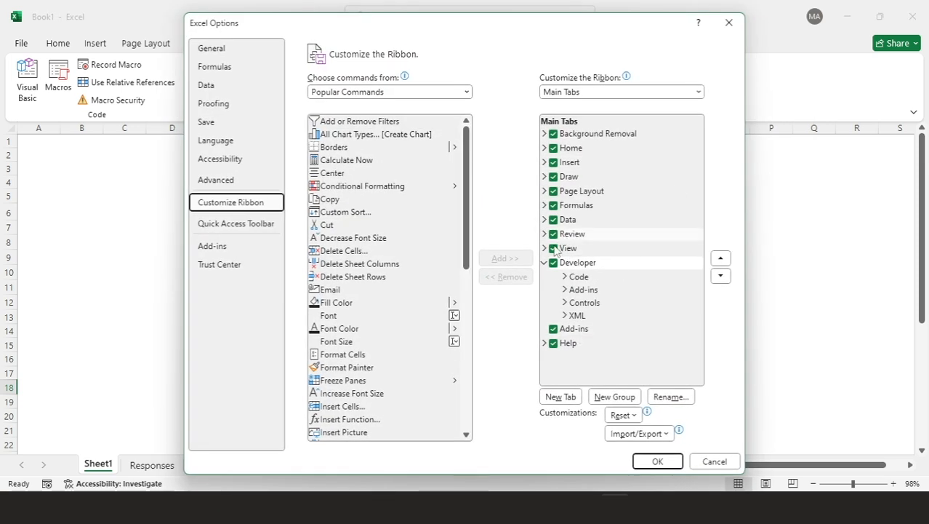
{"action": "left_click", "coordinate": [658, 461]}
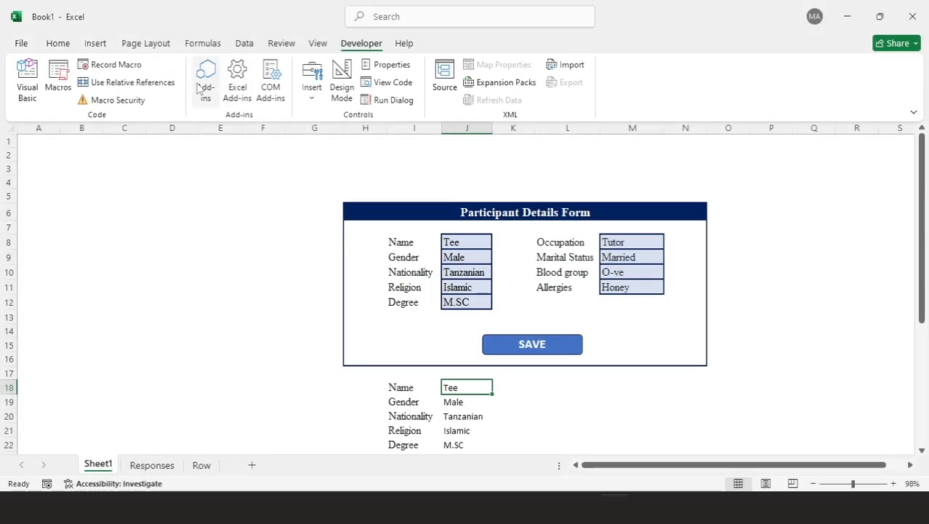
Start recording a macro named Participants_Details_Report, stored in This Workbook
{"action": "left_click", "coordinate": [116, 65]}
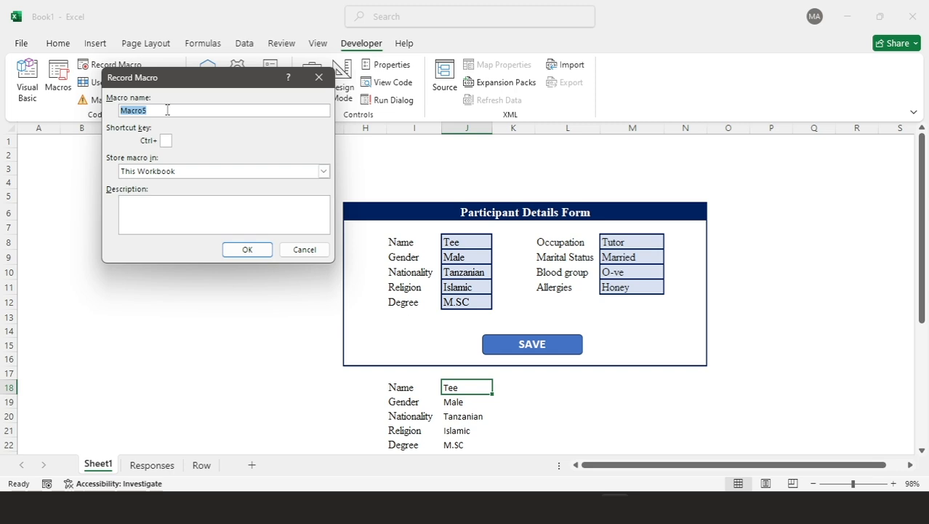
{"action": "type", "text": "Participants_Details_Report"}
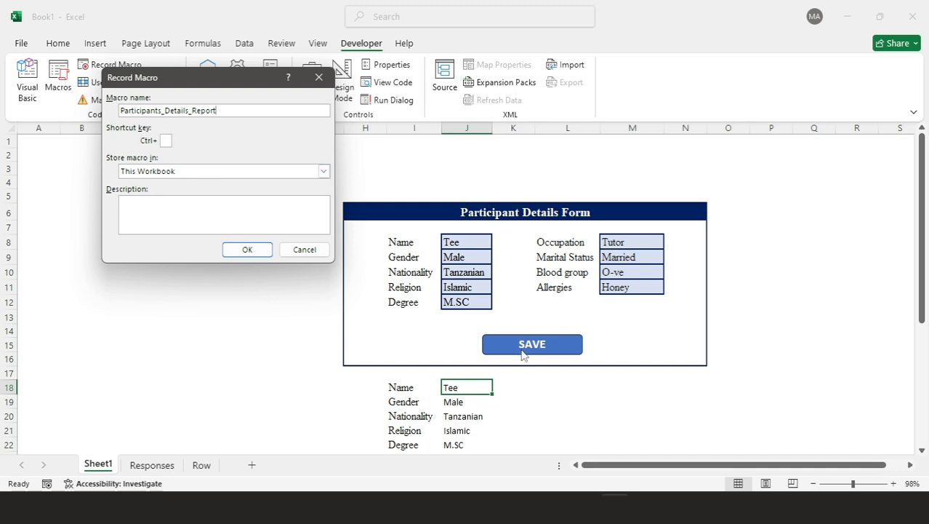
{"action": "left_click", "coordinate": [247, 250]}
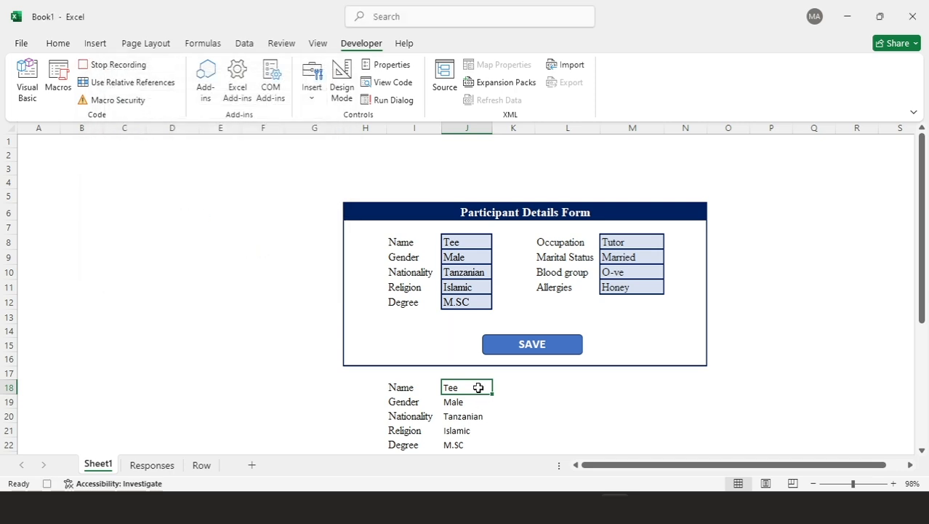
Copy the linked entries J18:J26 from Sheet1 and paste them as transposed values at A1 of the Row sheet
{"action": "left_click_drag", "start_coordinate": [478, 387], "coordinate": [471, 433]}
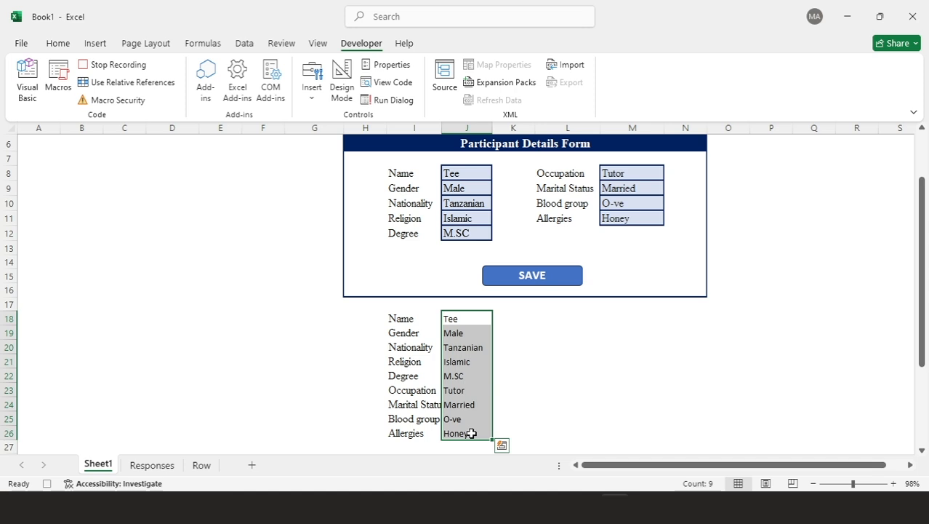
{"action": "key", "text": "ctrl+c"}
{"action": "left_click", "coordinate": [206, 467]}
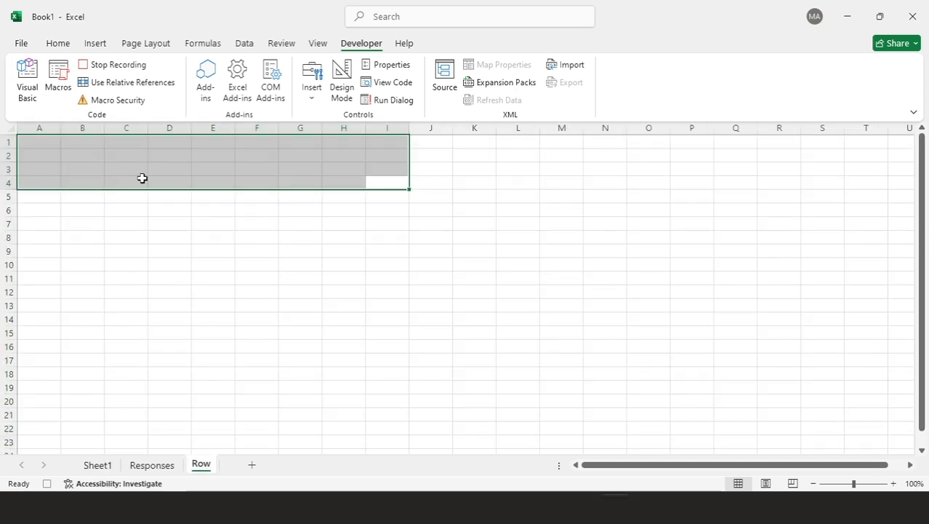
{"action": "left_click", "coordinate": [126, 128]}
{"action": "left_click", "coordinate": [37, 148]}
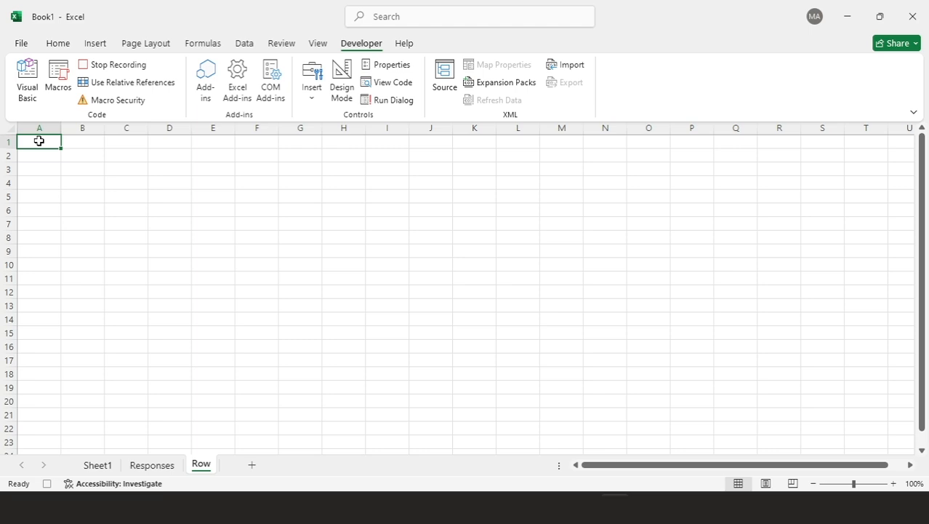
{"action": "right_click", "coordinate": [39, 140]}
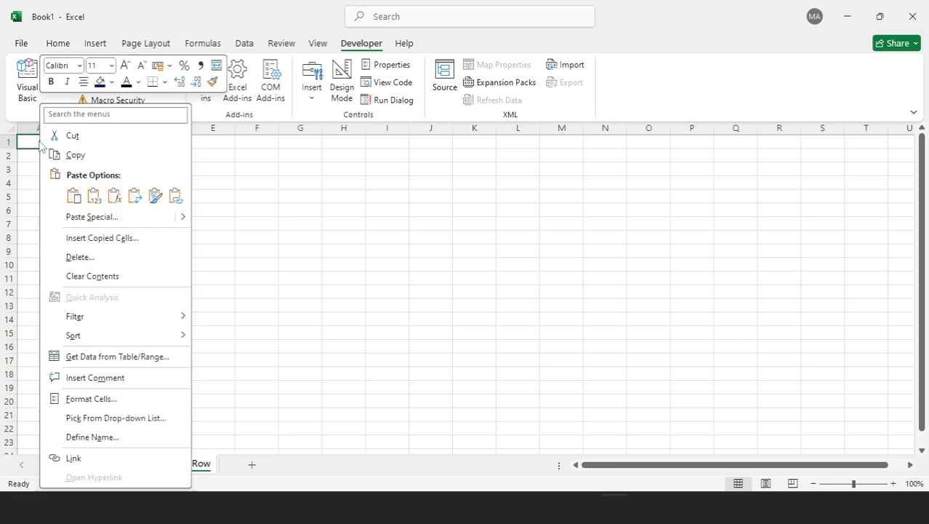
{"action": "left_click", "coordinate": [87, 216]}
{"action": "left_click", "coordinate": [36, 178]}
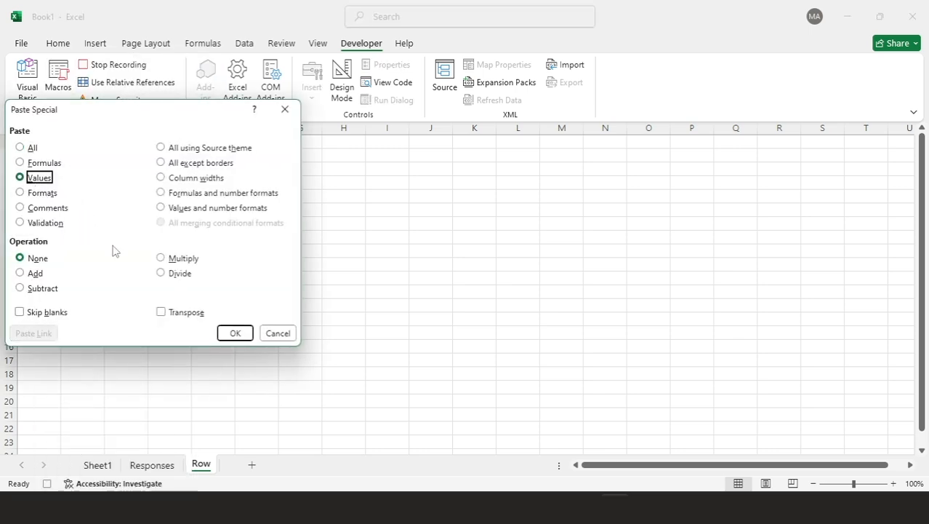
{"action": "left_click", "coordinate": [161, 313]}
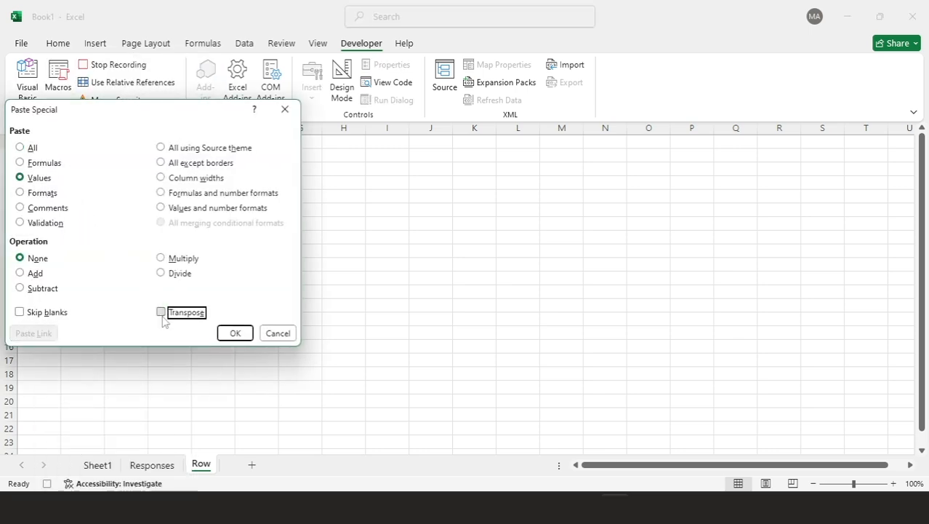
{"action": "left_click", "coordinate": [227, 334]}
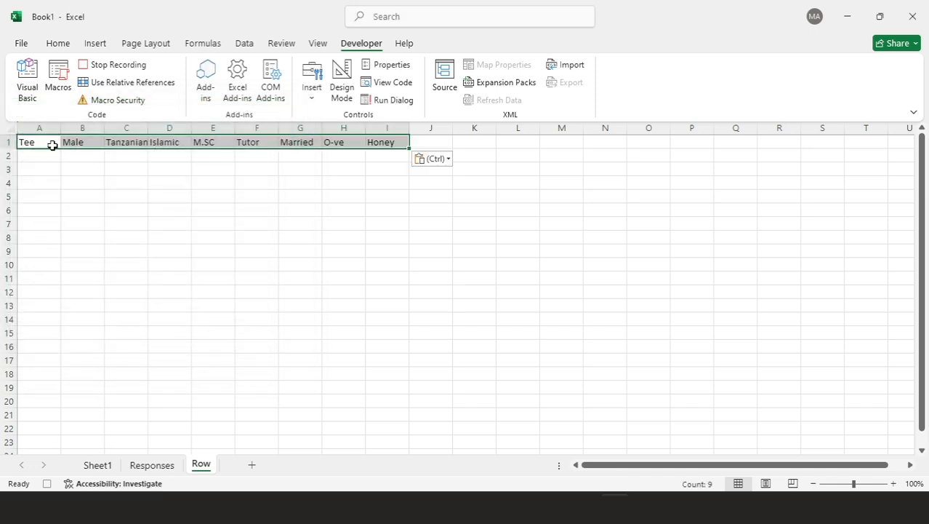
Copy the entries A1:I1 from the Row sheet and insert the copied cells at A2 of Responses, shifting cells down
{"action": "left_click", "coordinate": [155, 466]}
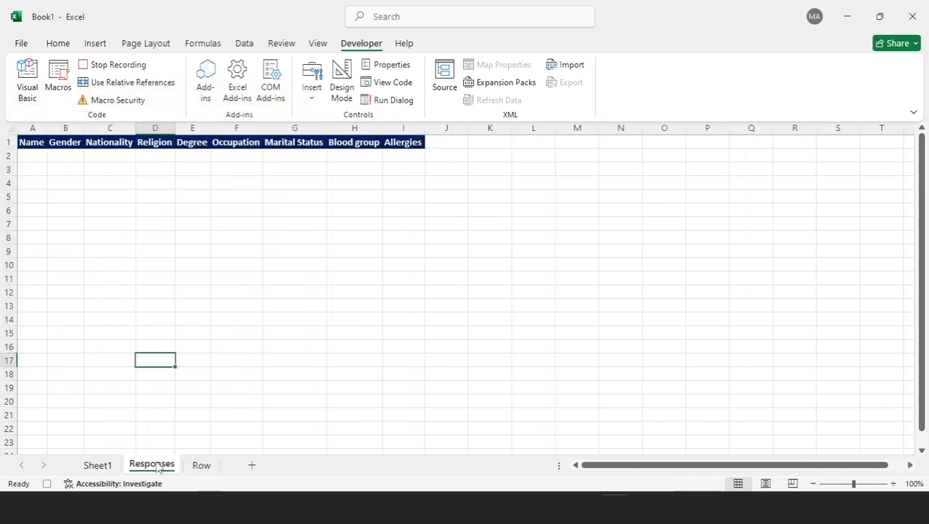
{"action": "left_click", "coordinate": [38, 158]}
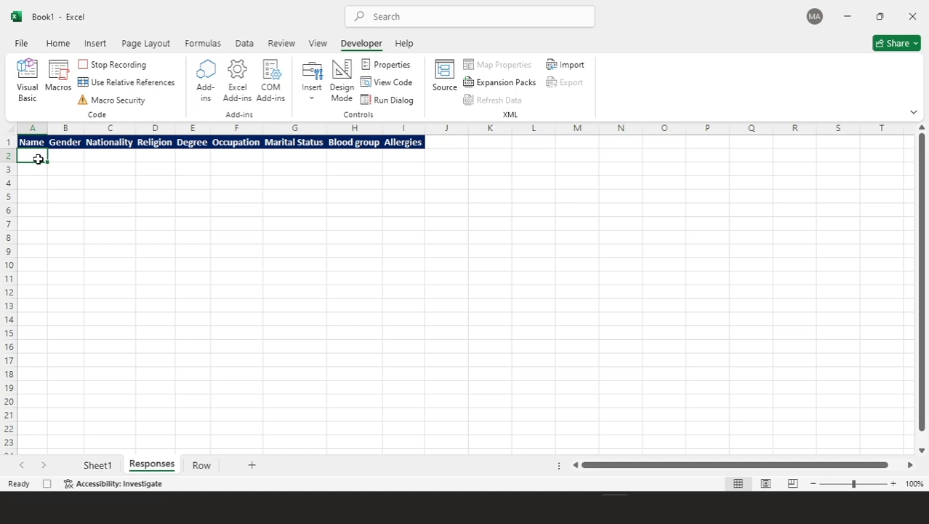
{"action": "left_click", "coordinate": [58, 45]}
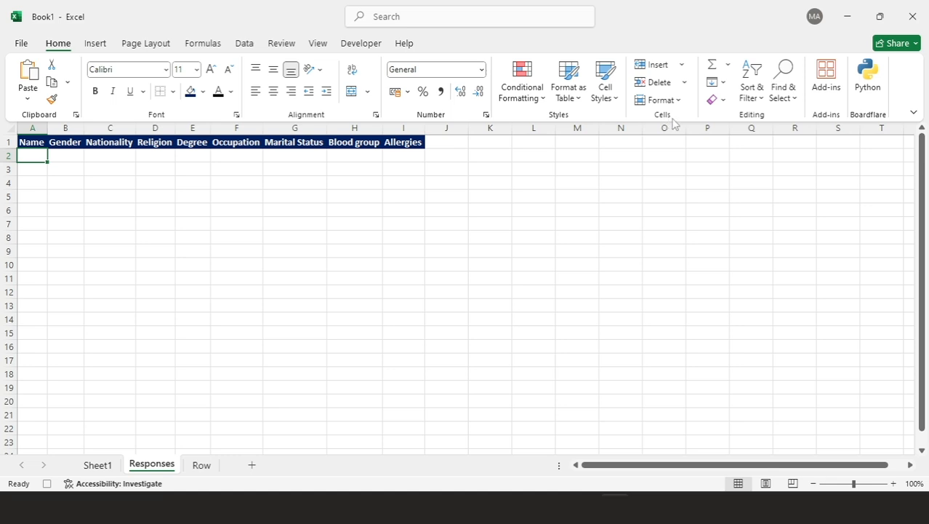
{"action": "left_click", "coordinate": [682, 65]}
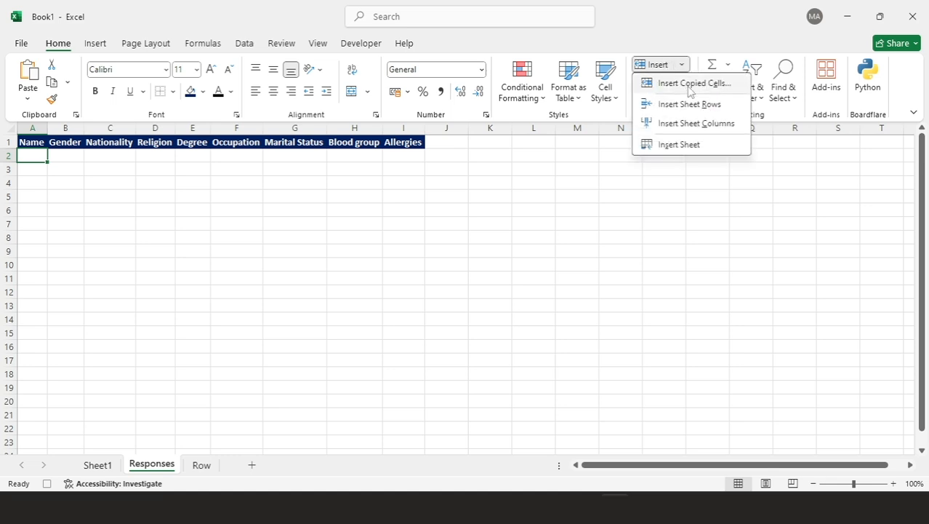
{"action": "left_click", "coordinate": [689, 85]}
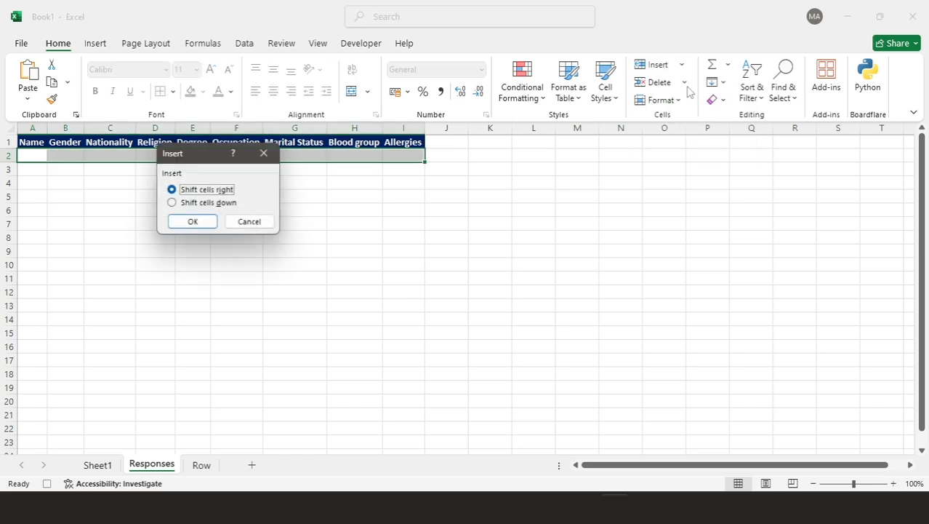
{"action": "left_click", "coordinate": [194, 204]}
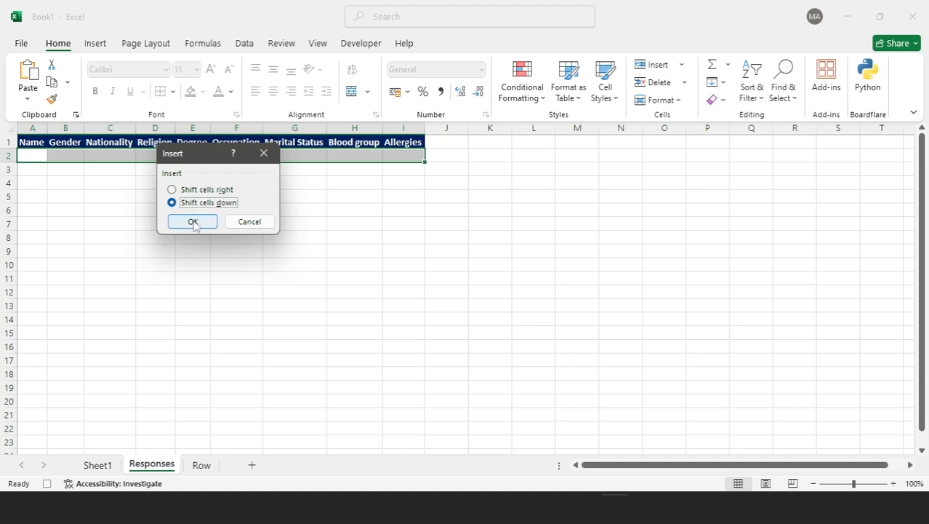
{"action": "left_click", "coordinate": [194, 223]}
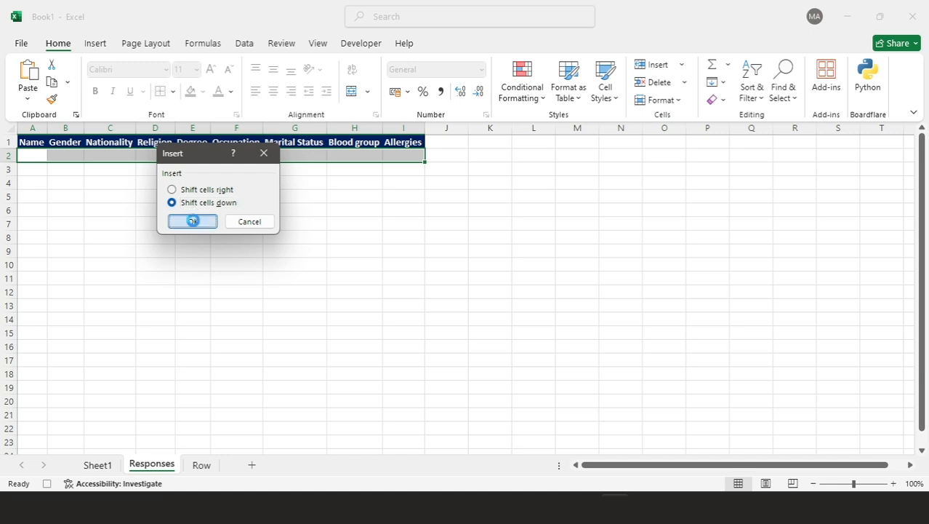
Clear the form entry cells J8:J12 and M8:M11 on Sheet1
{"action": "left_click", "coordinate": [98, 465]}
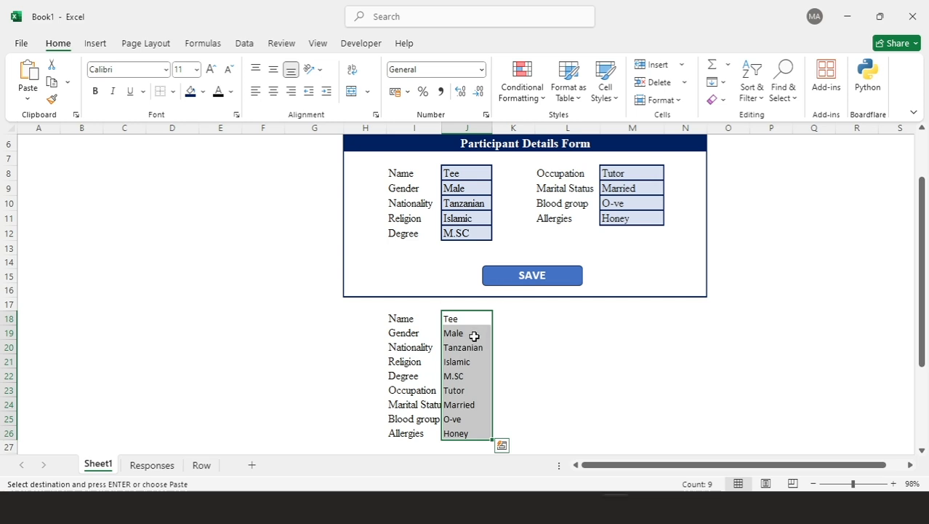
{"action": "left_click_drag", "start_coordinate": [471, 197], "coordinate": [471, 232]}
{"action": "key", "text": "Delete"}
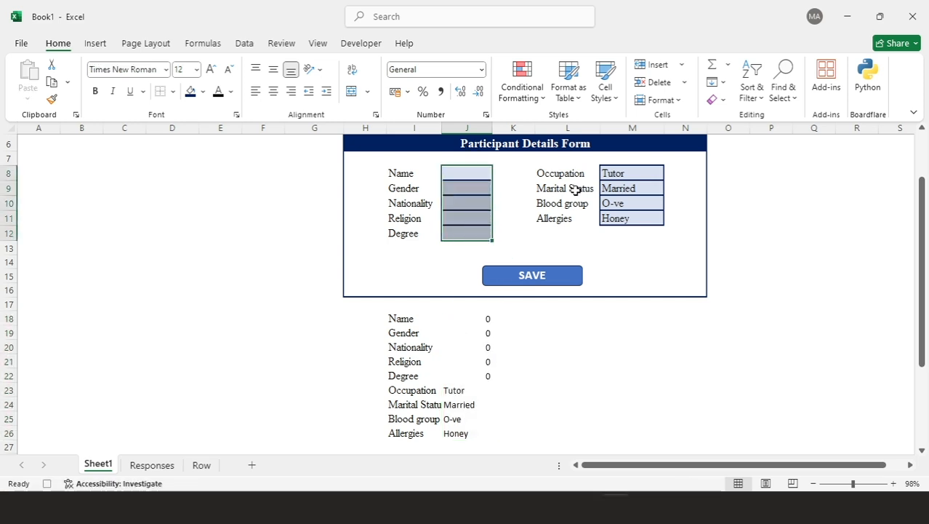
{"action": "left_click_drag", "start_coordinate": [612, 174], "coordinate": [614, 216]}
{"action": "key", "text": "Delete"}
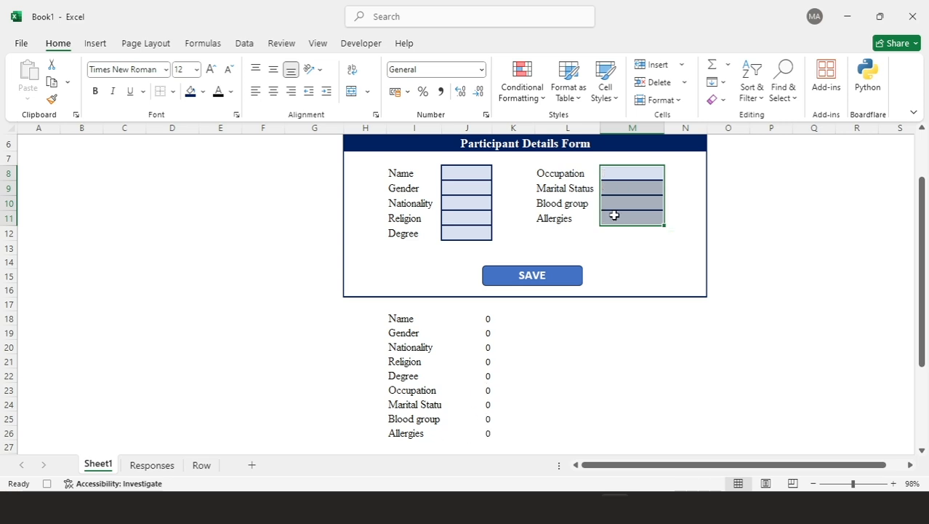
Select the Name entry cell J8 and stop recording the macro
{"action": "left_click", "coordinate": [461, 175]}
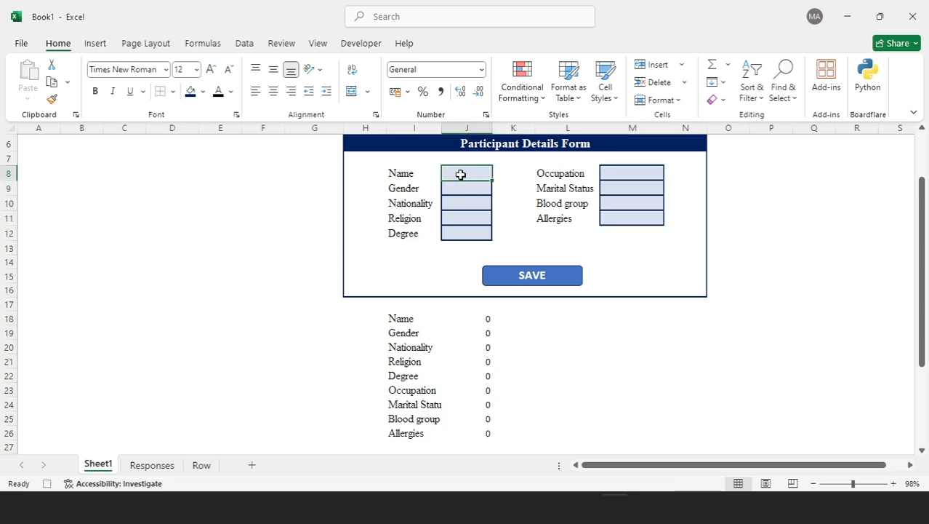
{"action": "left_click", "coordinate": [360, 44]}
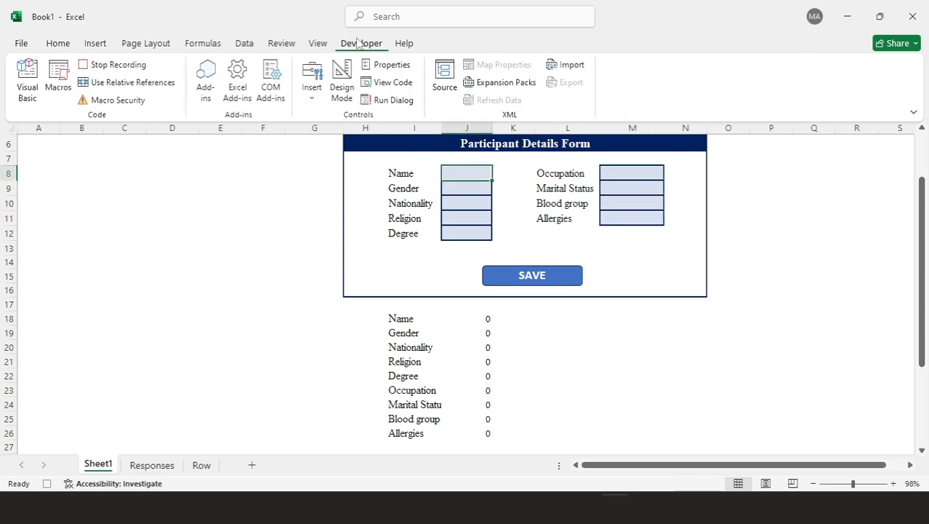
{"action": "left_click", "coordinate": [121, 66]}
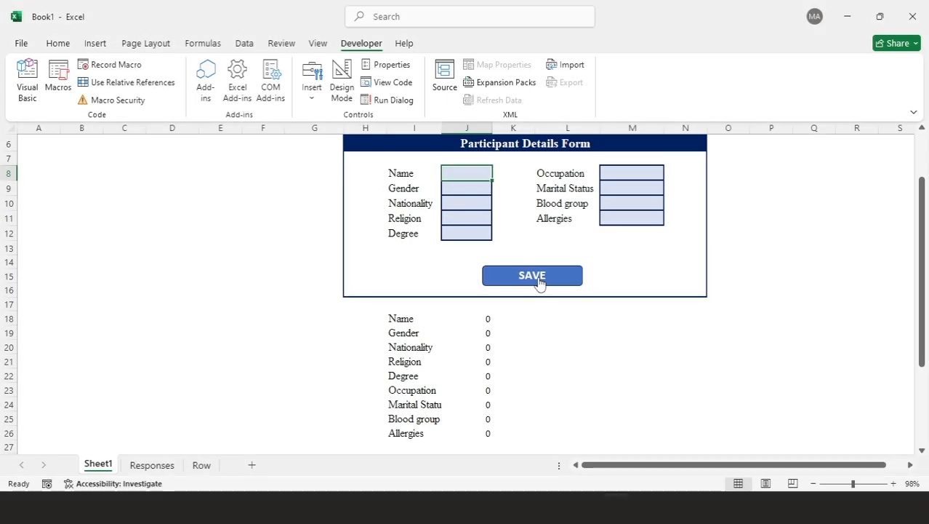
Hide the text of the helper labels and linked values in I18:J26 below the form
{"action": "scroll", "coordinate": [540, 284], "scroll_direction": "up", "scroll_amount": 2}
{"action": "scroll", "coordinate": [539, 284], "scroll_direction": "down", "scroll_amount": 3}
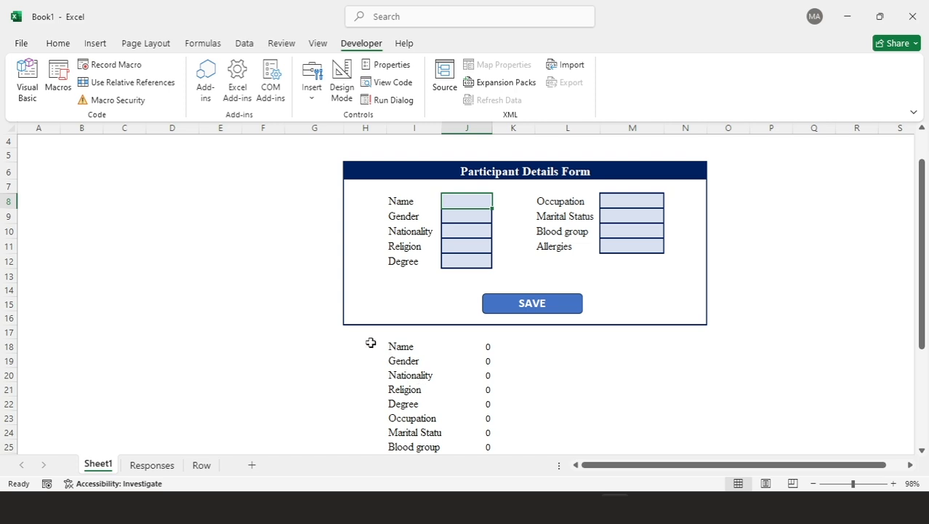
{"action": "left_click_drag", "start_coordinate": [370, 342], "coordinate": [498, 355]}
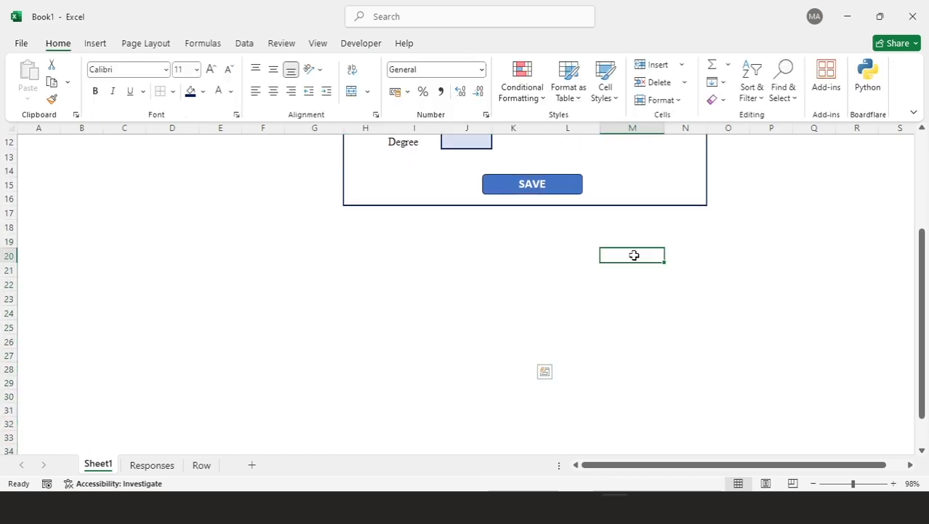
{"action": "scroll", "coordinate": [634, 255], "scroll_direction": "up", "scroll_amount": 4}
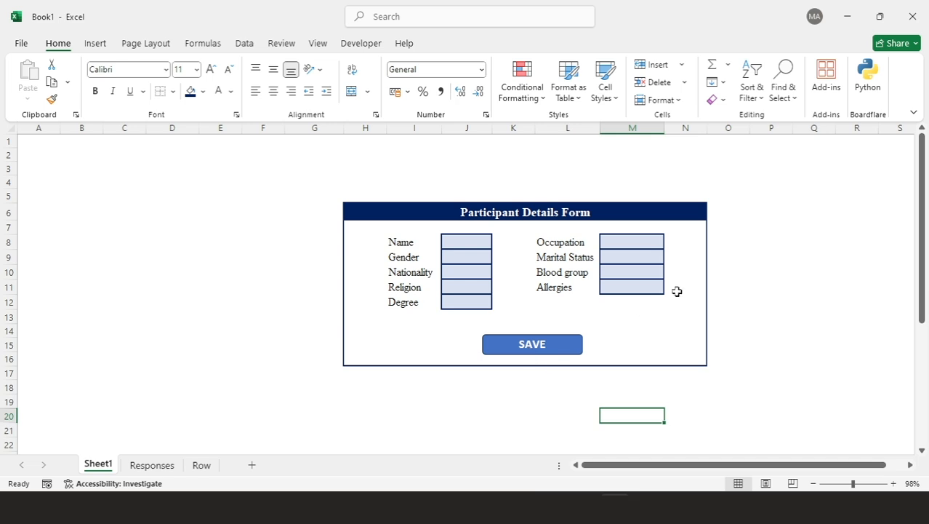
Assign the Participants_Details_Report macro to the SAVE shape below the form fields
{"action": "right_click", "coordinate": [560, 350]}
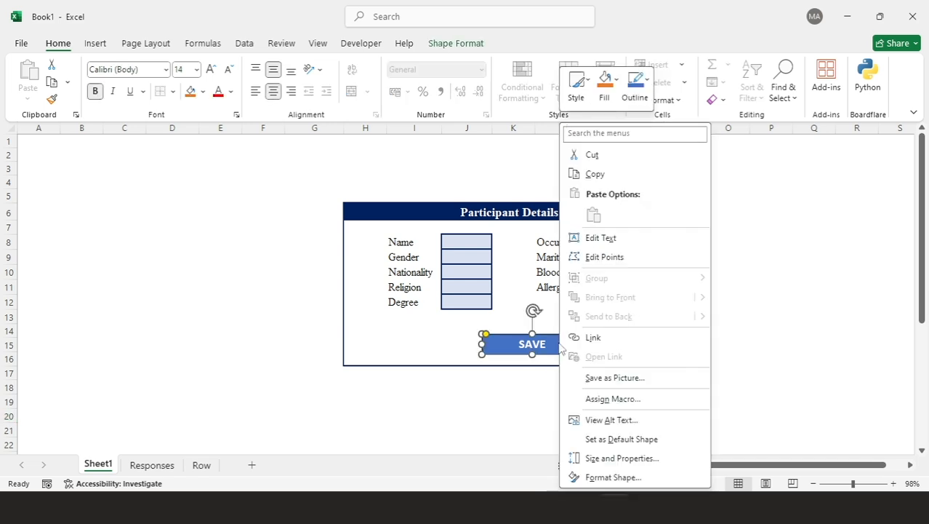
{"action": "left_click", "coordinate": [608, 405]}
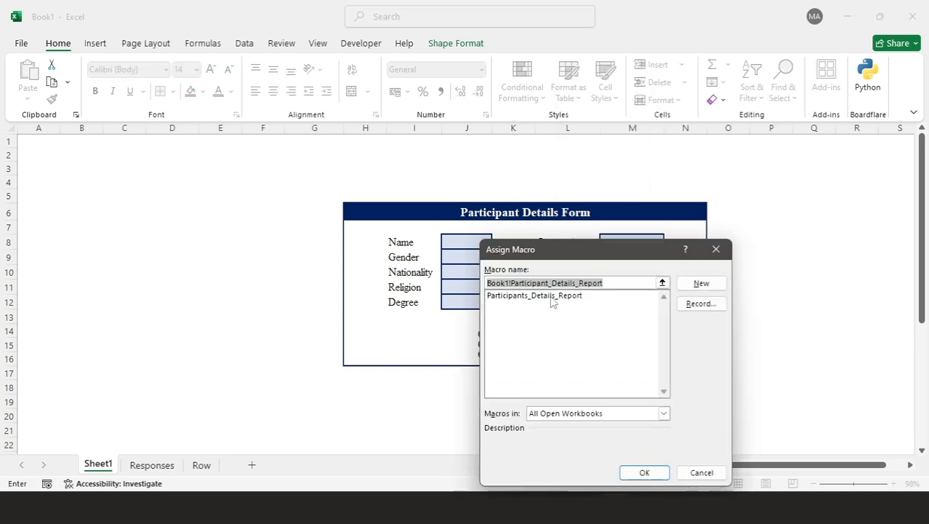
{"action": "left_click", "coordinate": [552, 297]}
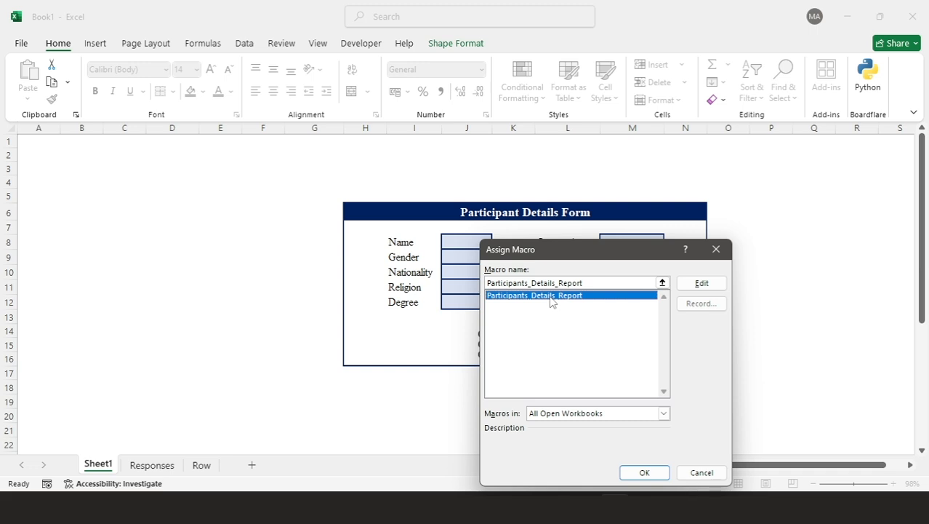
{"action": "left_click", "coordinate": [644, 472]}
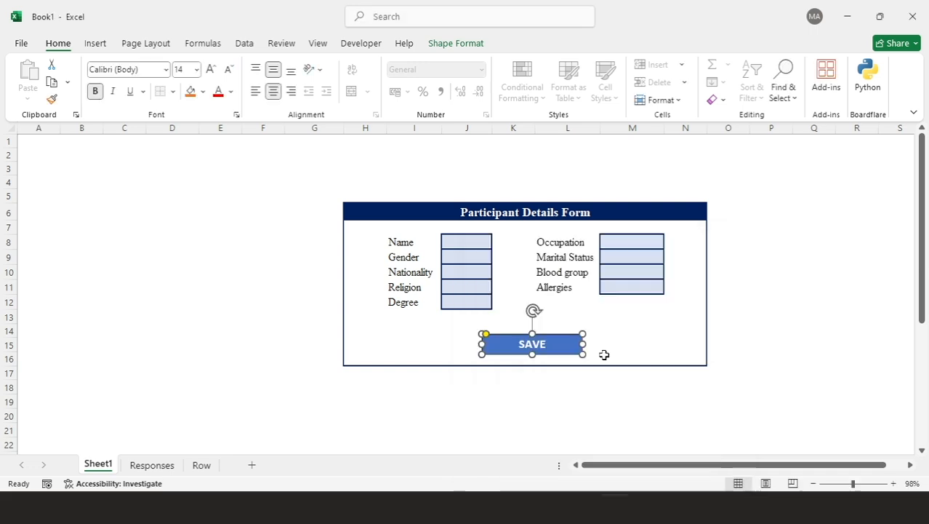
{"action": "left_click", "coordinate": [605, 352]}
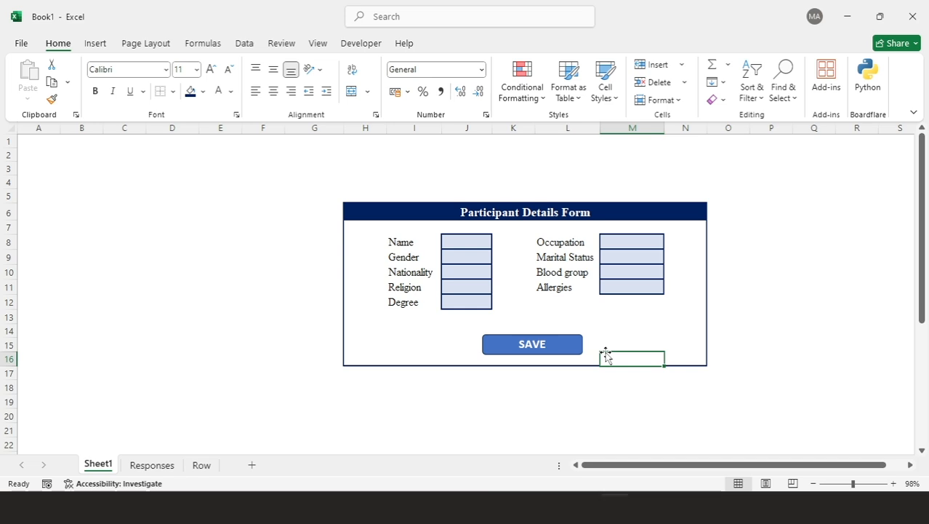
Enter the participant's name in the form, with Gender Female and Nationality Nigerian
{"action": "left_click", "coordinate": [477, 239]}
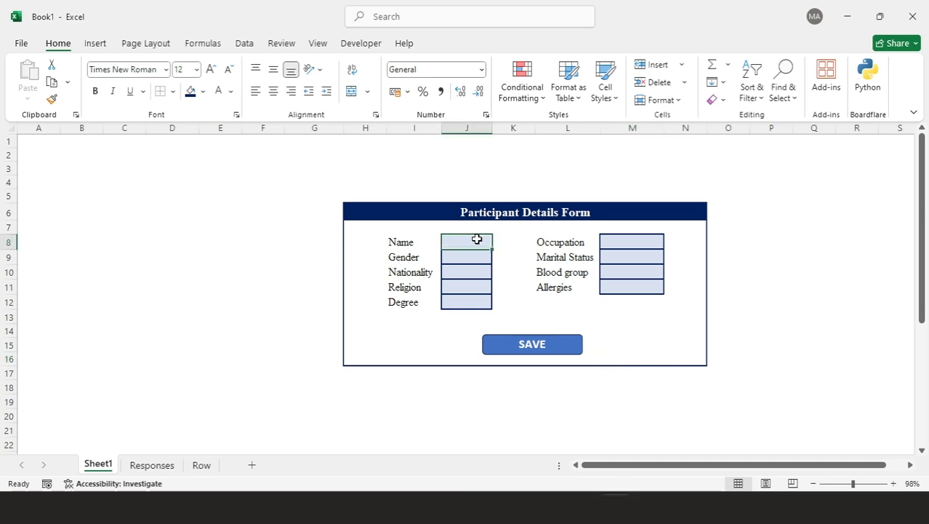
{"action": "type", "text": "Zee"}
{"action": "left_click", "coordinate": [471, 254]}
{"action": "type", "text": "Female"}
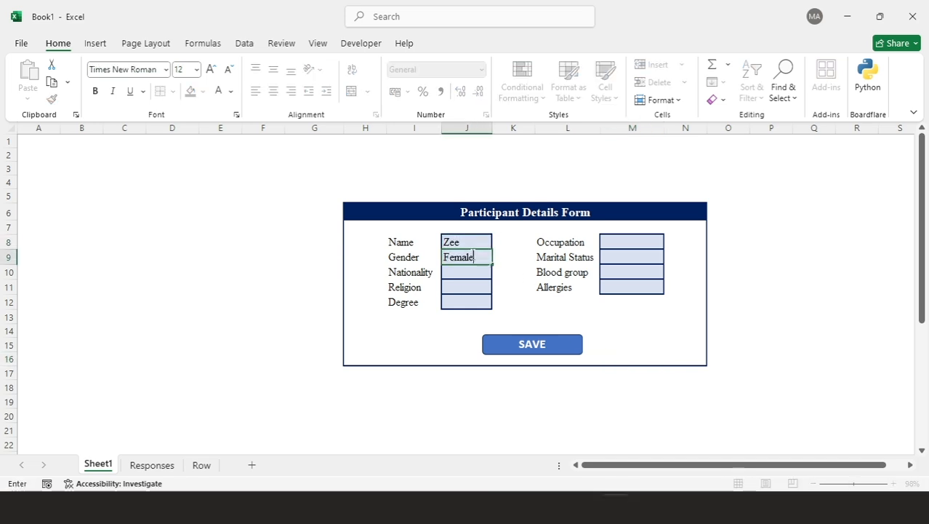
{"action": "left_click", "coordinate": [466, 267]}
{"action": "type", "text": "Nigerian"}
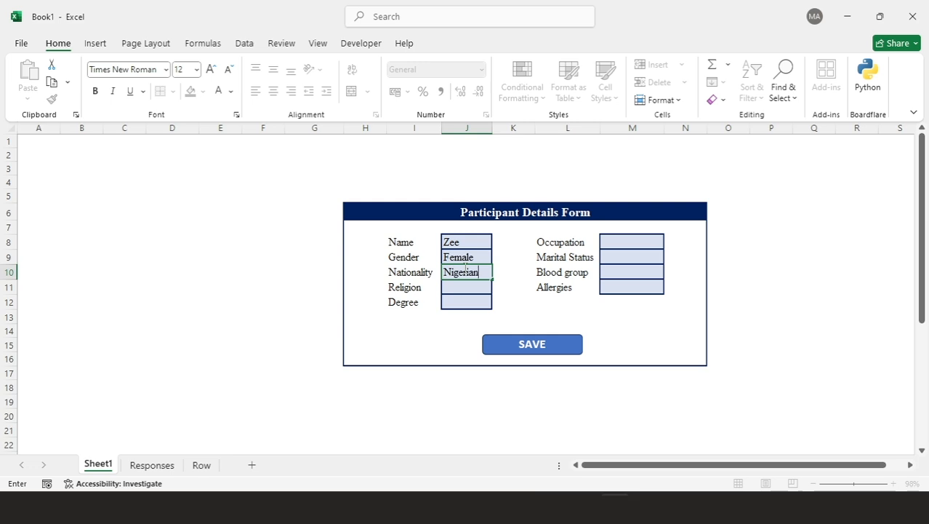
Fill in Religion as Christianity and Degree as B.Tech in the form
{"action": "left_click", "coordinate": [463, 286]}
{"action": "type", "text": "Christai"}
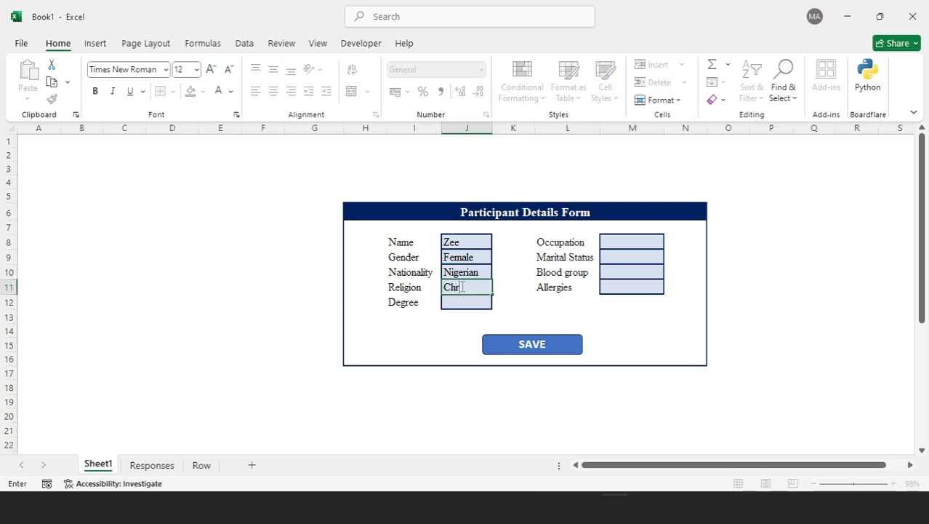
{"action": "key", "text": "BackSpace"}
{"action": "key", "text": "BackSpace"}
{"action": "type", "text": "ianity"}
{"action": "left_click", "coordinate": [461, 301]}
{"action": "type", "text": "B.Tech"}
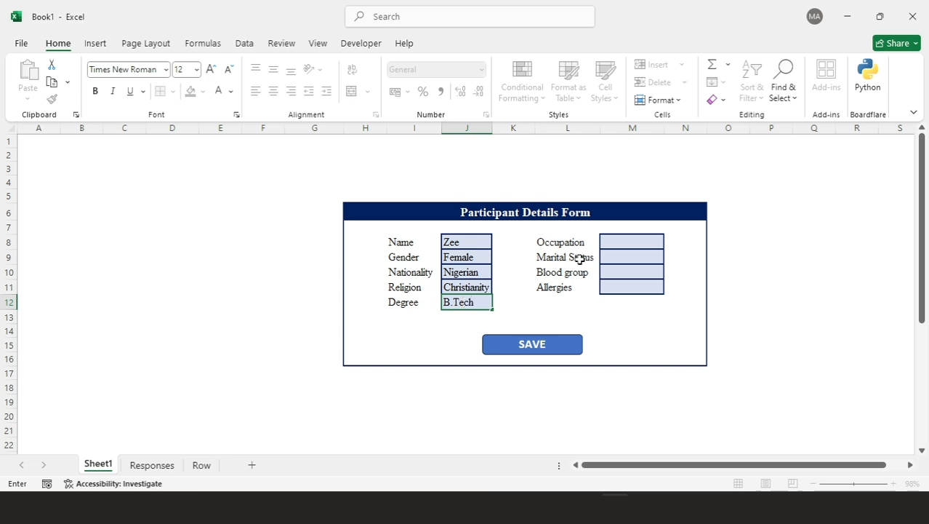
Fill in Occupation as Data Analyst and Marital Status as Single in the form
{"action": "left_click", "coordinate": [630, 243]}
{"action": "type", "text": "Data Analyst"}
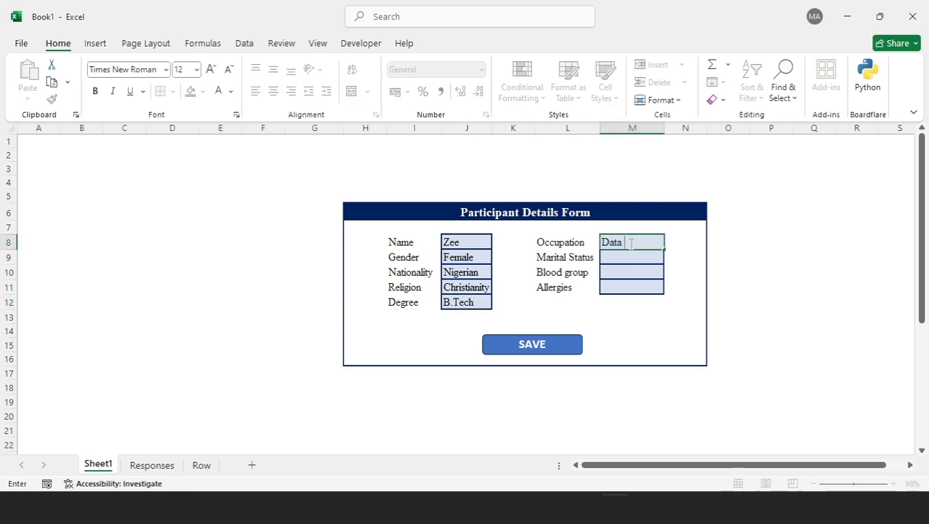
{"action": "left_click", "coordinate": [626, 262]}
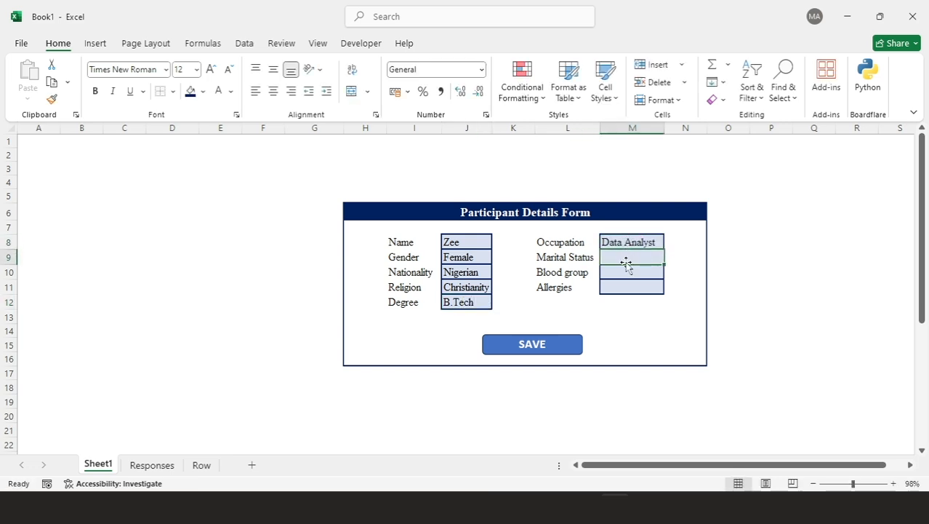
{"action": "type", "text": "SSingle"}
{"action": "key", "text": "Left"}
{"action": "key", "text": "Left"}
{"action": "key", "text": "Left"}
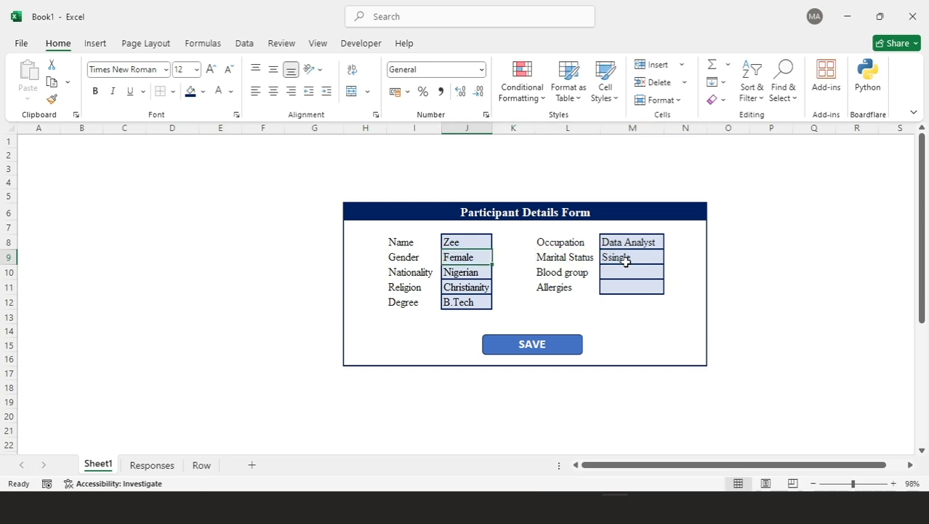
{"action": "double_click", "coordinate": [619, 259]}
{"action": "left_click", "coordinate": [613, 259]}
{"action": "key", "text": "BackSpace"}
{"action": "key", "text": "BackSpace"}
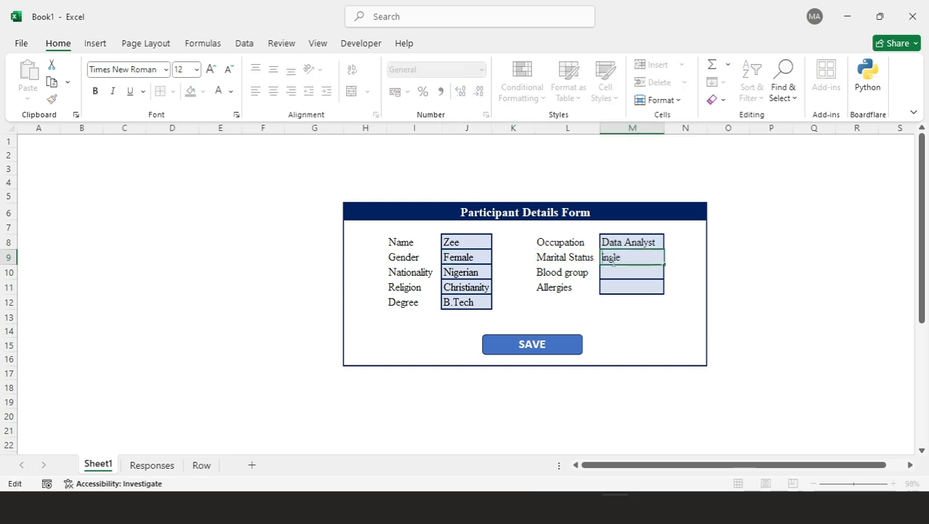
{"action": "type", "text": "S"}
Fill in Blood group as O+ve and Allergies as Nuts in the form
{"action": "left_click", "coordinate": [612, 271]}
{"action": "type", "text": "O"}
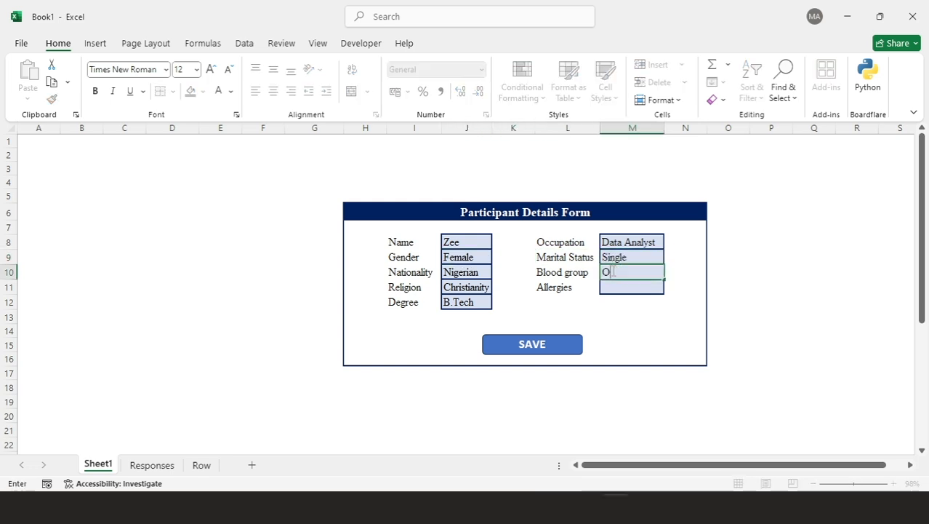
{"action": "type", "text": "+ve"}
{"action": "left_click", "coordinate": [613, 287]}
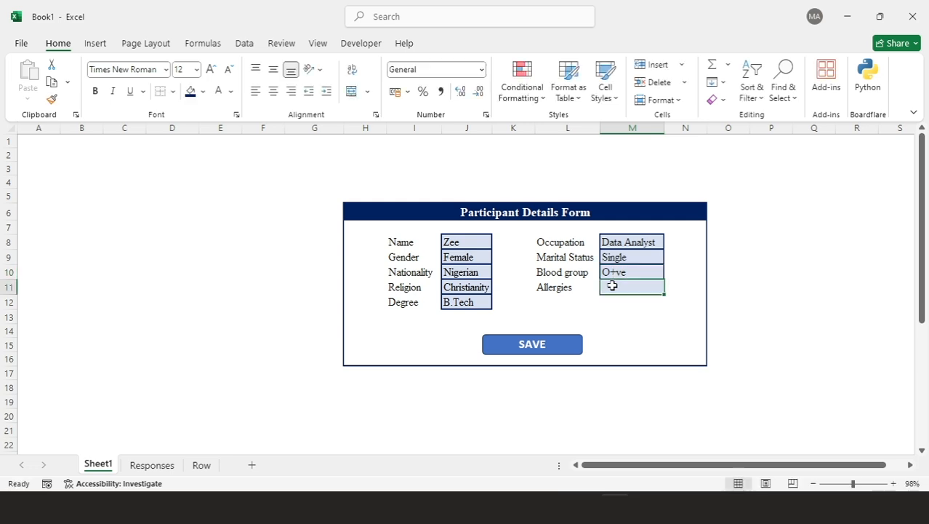
{"action": "type", "text": "Nuts"}
{"action": "key", "text": "Return"}
Save the completed form with its SAVE shape and check the stored record on the Responses sheet, returning to Sheet1
{"action": "left_click", "coordinate": [535, 345]}
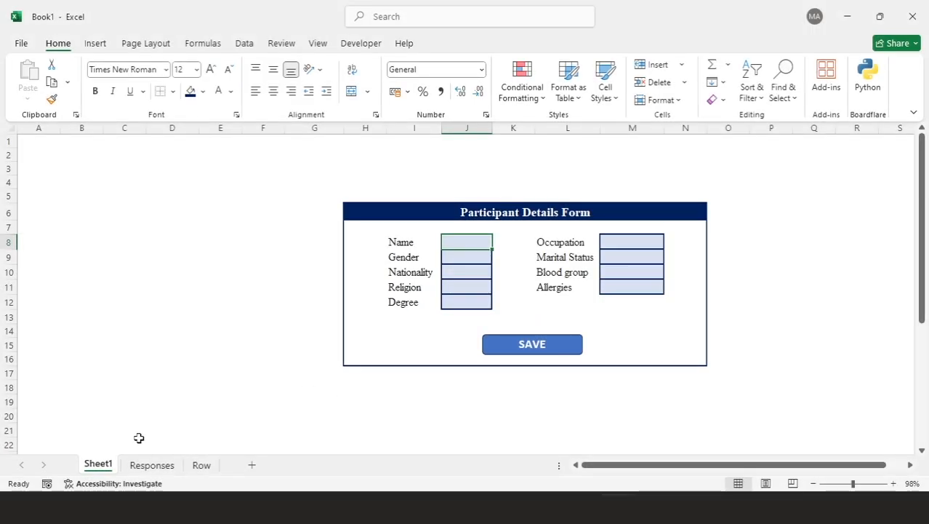
{"action": "left_click", "coordinate": [150, 465]}
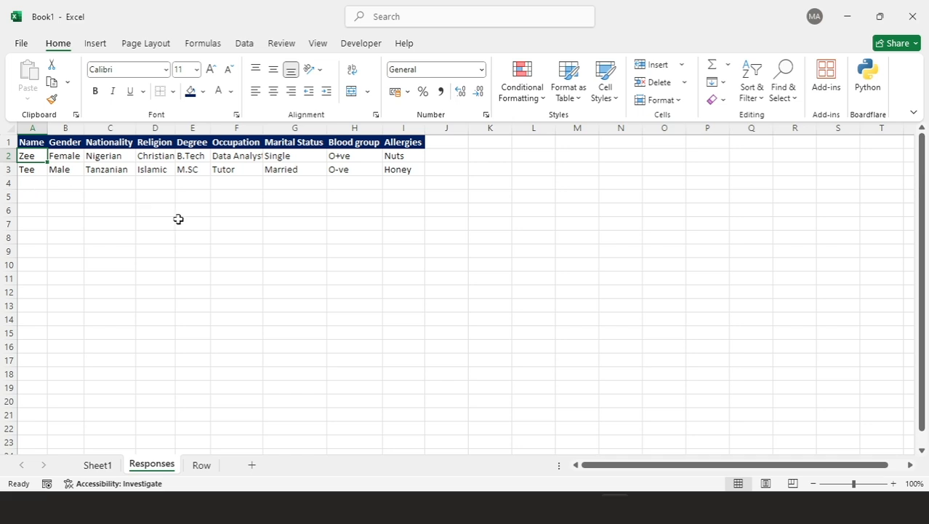
{"action": "left_click", "coordinate": [98, 464]}
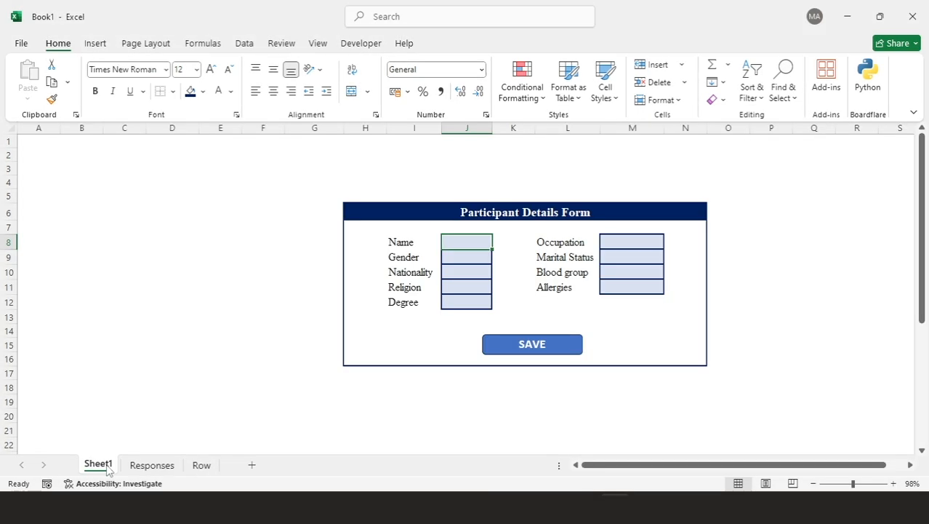